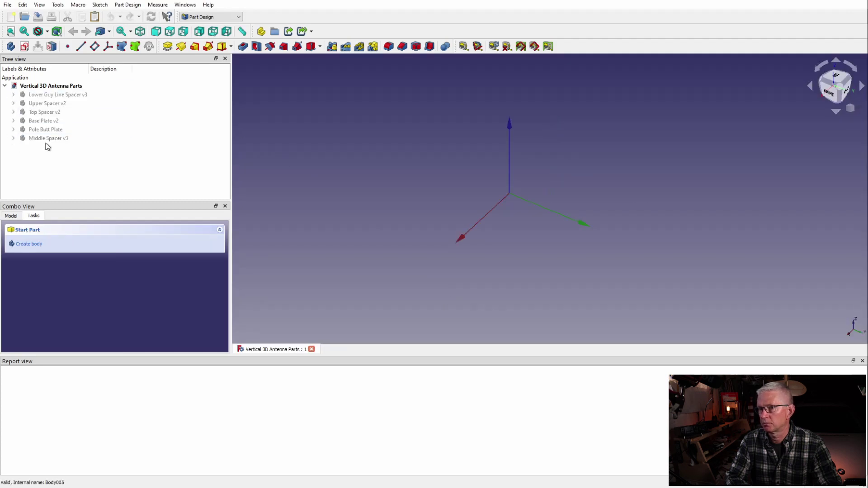
# Show and hide the Middle Spacer v3 and Pole Butt Plate bodies in turn to look at each part.
pyautogui.click(32, 138)
pyautogui.press('space')
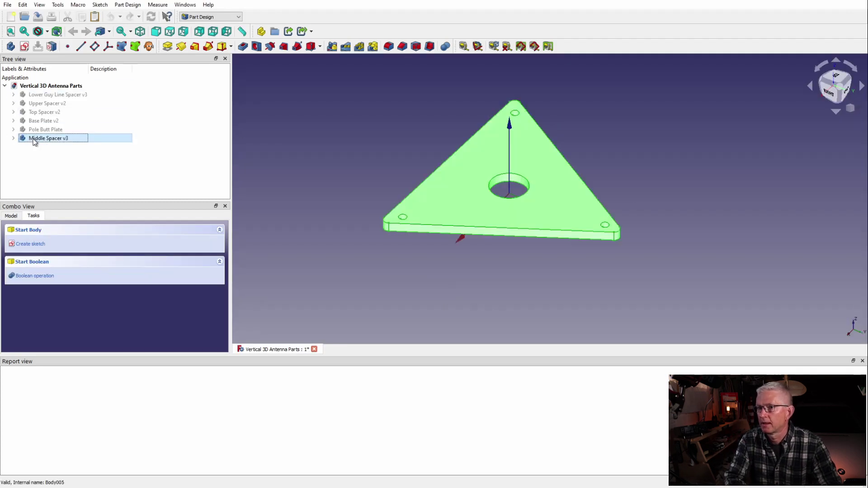
pyautogui.press('space')
pyautogui.click(35, 130)
pyautogui.press('space')
pyautogui.click(13, 129)
pyautogui.click(45, 166)
pyautogui.press('space')
pyautogui.click(13, 129)
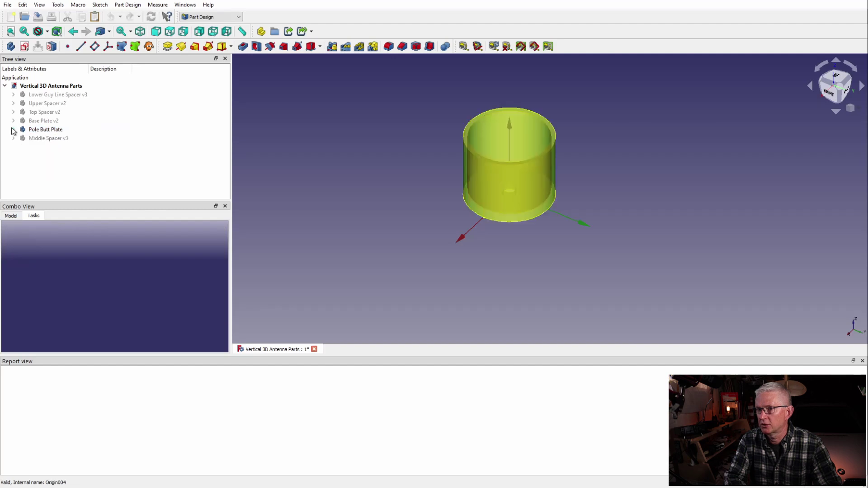
pyautogui.press('space')
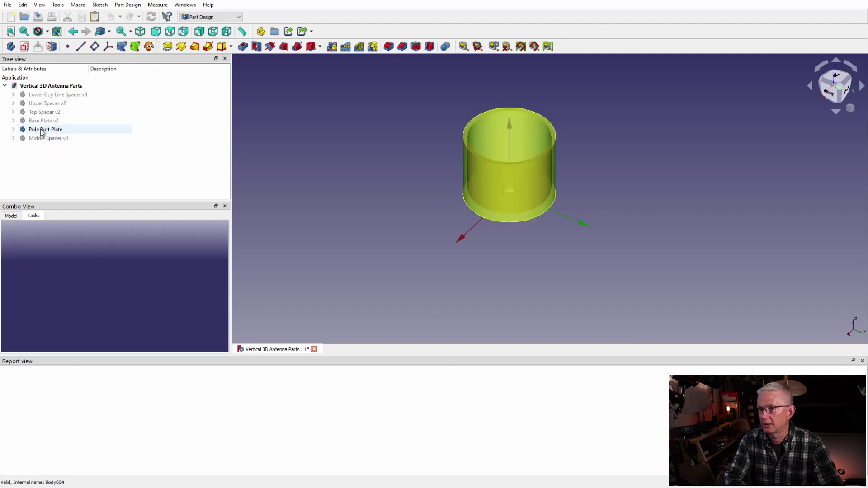
# Display the Base Plate v2, Top Spacer v2, Upper Spacer v2 and Lower Guy Line Spacer v3 bodies one at a time for inspection.
pyautogui.click(43, 121)
pyautogui.press('space')
pyautogui.press('space')
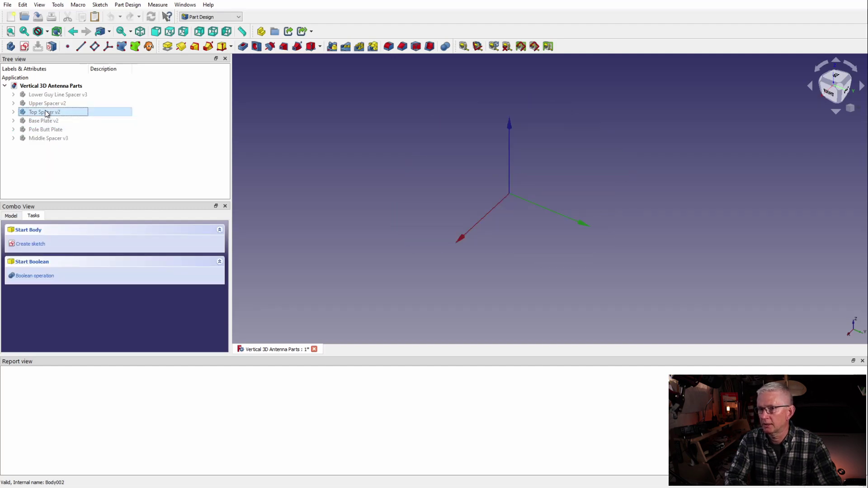
pyautogui.click(48, 104)
pyautogui.press('space')
pyautogui.press('space')
pyautogui.click(47, 95)
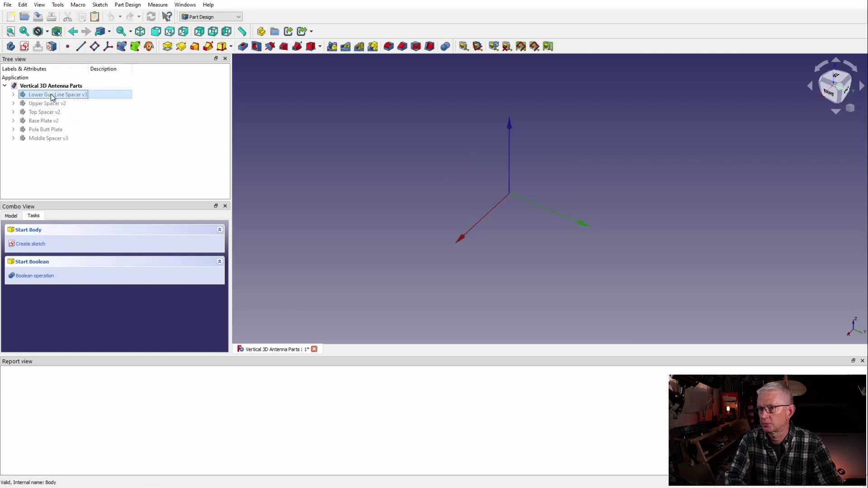
pyautogui.press('space')
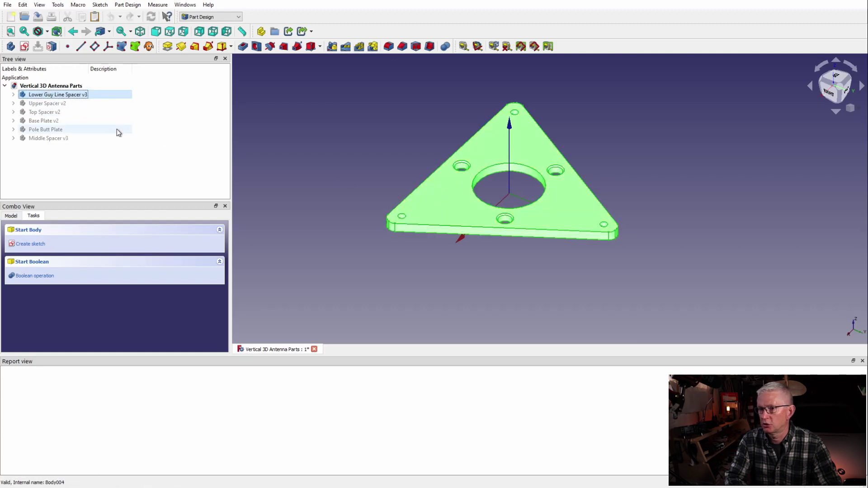
# Replace the Lower Guy Line Spacer v3 on display with Base Plate v2 and examine its features and shape.
pyautogui.click(14, 121)
pyautogui.moveTo(225, 104); pyautogui.dragTo(227, 125)
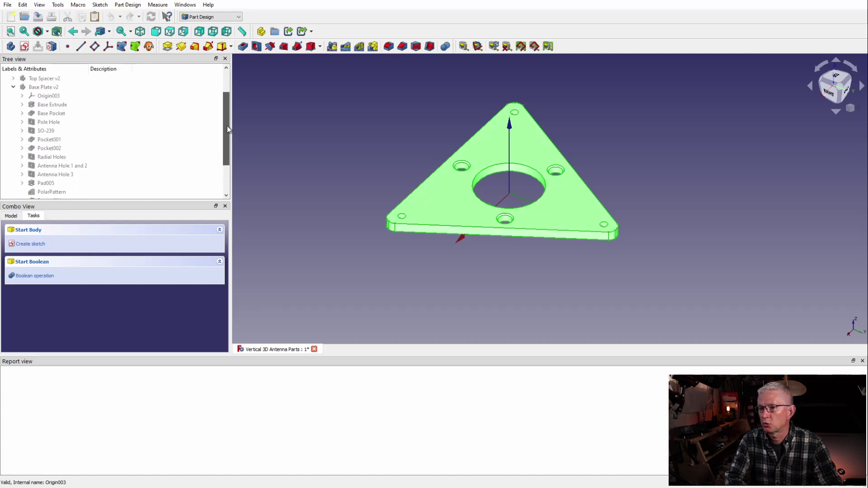
pyautogui.press('space')
pyautogui.click(55, 89)
pyautogui.press('space')
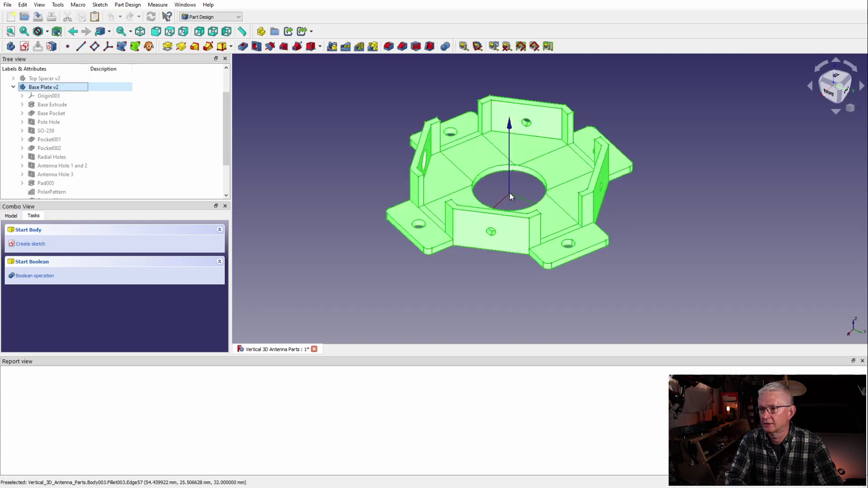
pyautogui.moveTo(486, 266); pyautogui.dragTo(452, 235, button='middle')
pyautogui.click(460, 223)
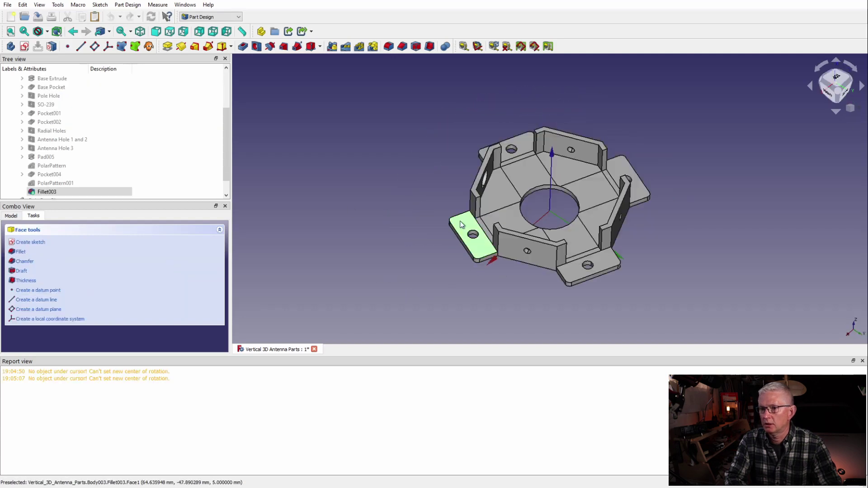
pyautogui.click(427, 208)
pyautogui.moveTo(227, 170); pyautogui.dragTo(228, 129)
pyautogui.click(14, 121)
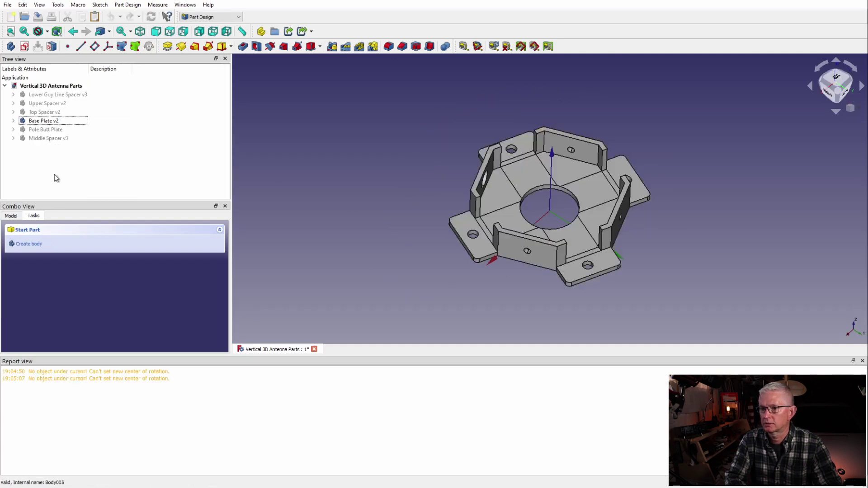
# Hide Base Plate v2, create a new body and start a sketch in it on the XY plane.
pyautogui.click(73, 86)
pyautogui.click(34, 244)
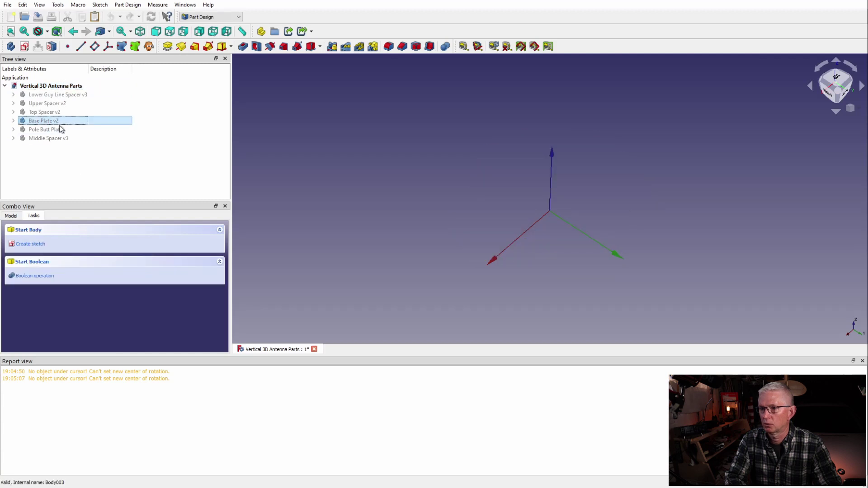
pyautogui.click(38, 245)
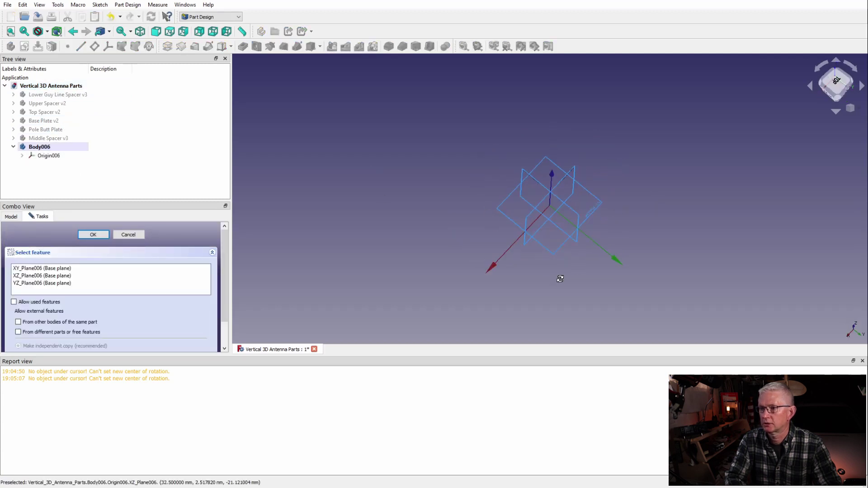
pyautogui.scroll(4, 556, 264)
pyautogui.moveTo(473, 188); pyautogui.dragTo(757, 188)
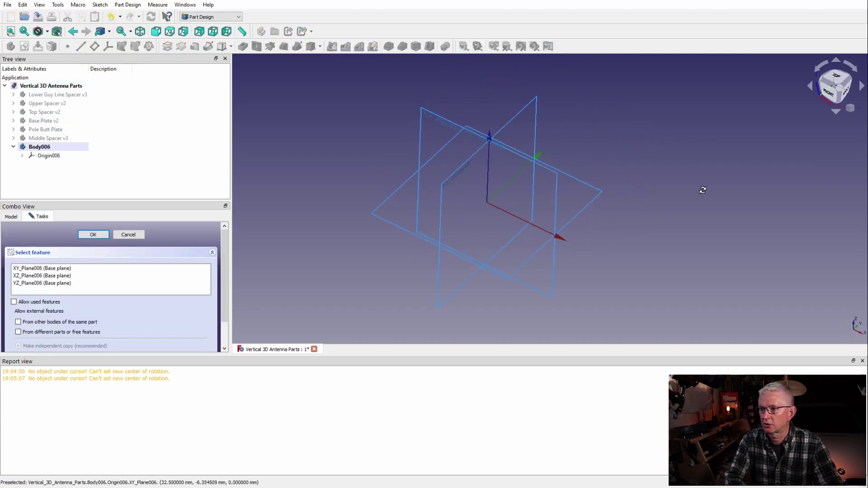
pyautogui.moveTo(482, 222); pyautogui.dragTo(473, 240)
pyautogui.click(393, 235)
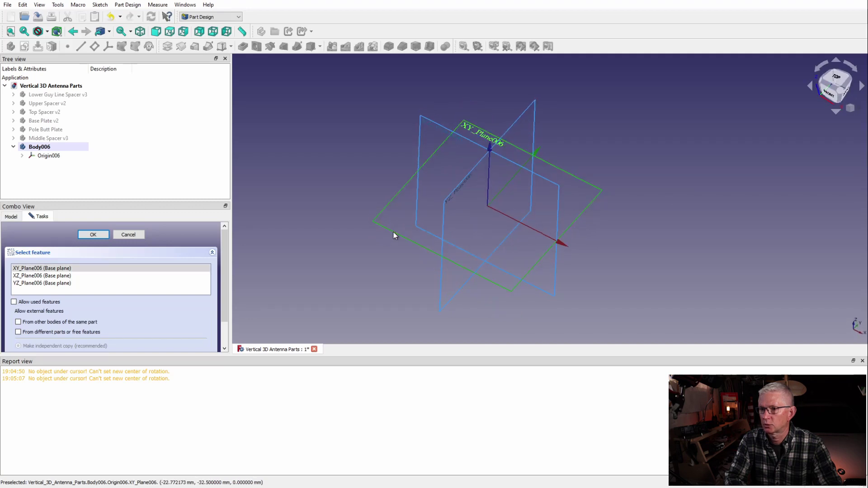
pyautogui.click(99, 235)
# Sketch an octagon centred on the origin with a corner radius of about 42.4 mm at -45 degrees.
pyautogui.click(863, 362)
pyautogui.moveTo(491, 330); pyautogui.dragTo(534, 231, button='middle')
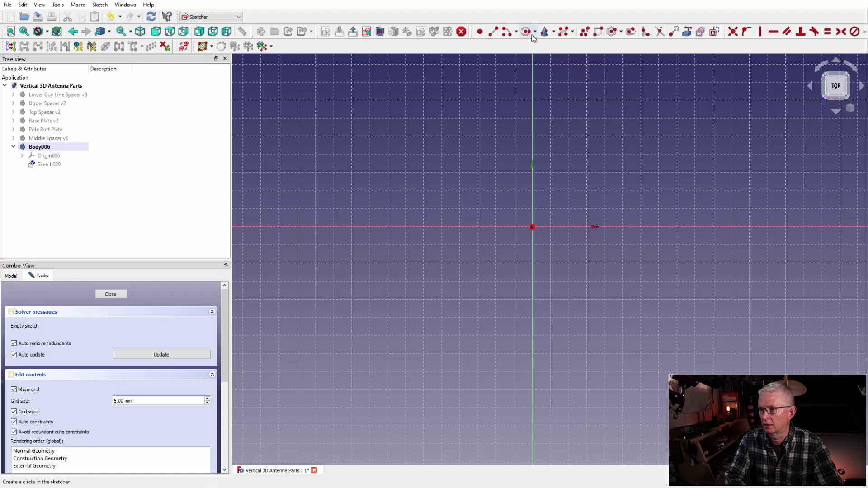
pyautogui.click(621, 35)
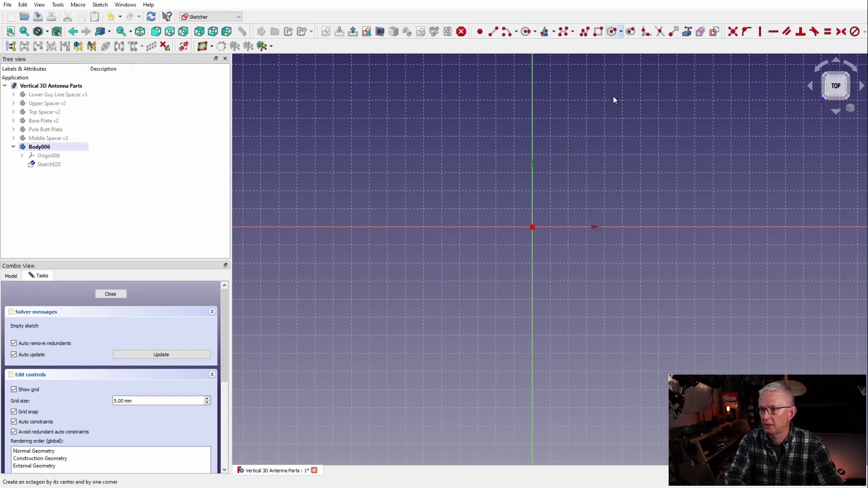
pyautogui.click(532, 227)
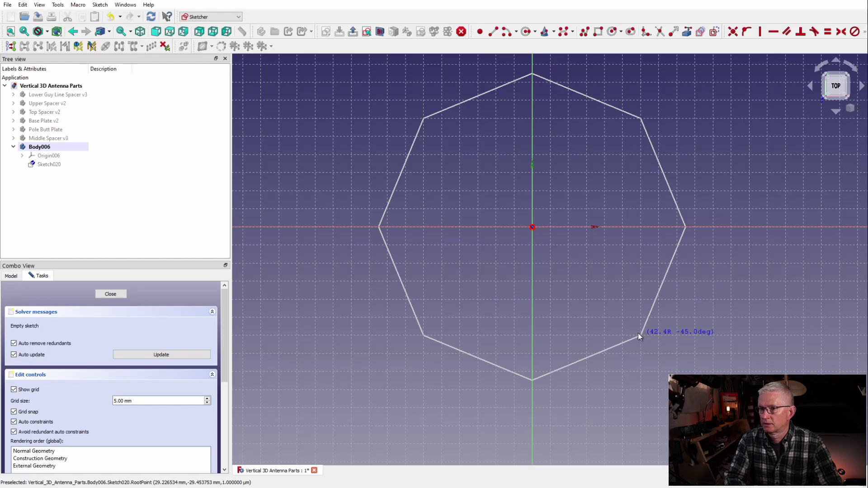
pyautogui.click(639, 337)
# Temporarily show Base Plate v2 over the sketch to compare its outline with the octagon.
pyautogui.click(89, 121)
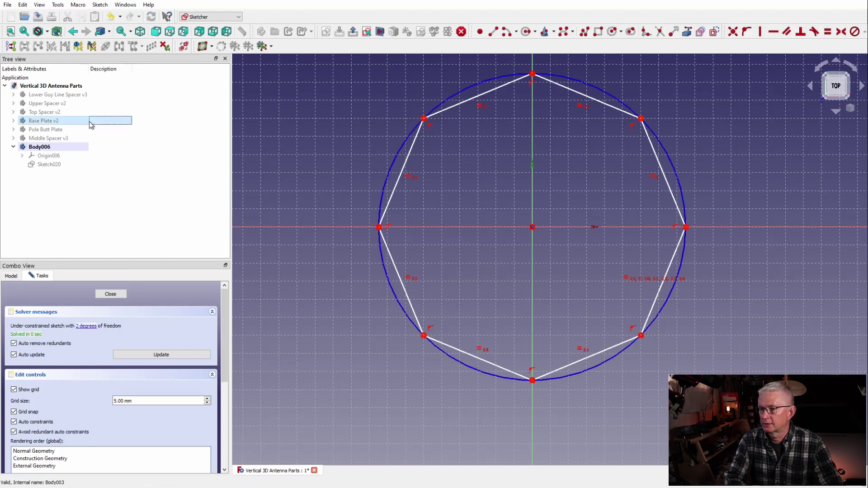
pyautogui.press('space')
pyautogui.click(315, 322)
pyautogui.scroll(-4, 535, 223)
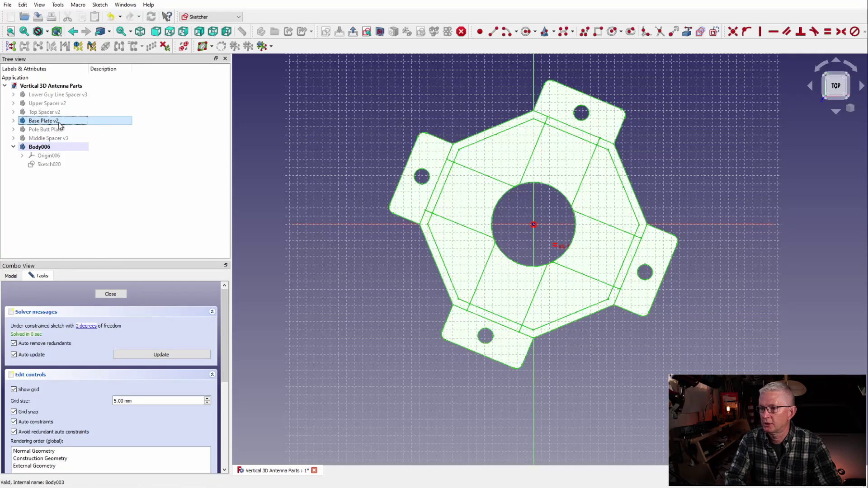
pyautogui.scroll(4, 563, 271)
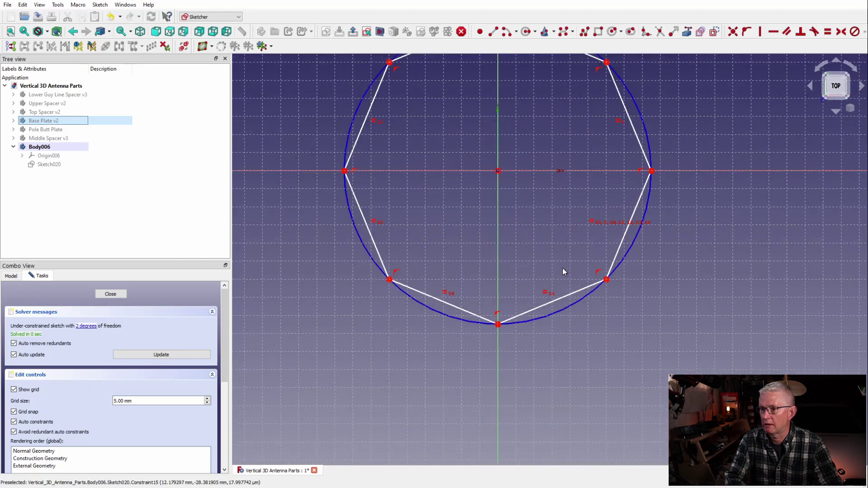
pyautogui.moveTo(483, 191); pyautogui.dragTo(517, 261, button='middle')
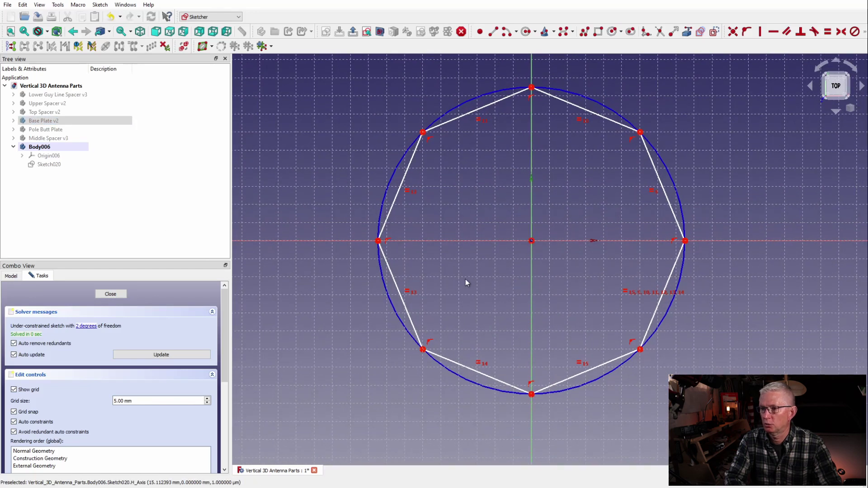
# Enlarge the octagon by moving its right-hand corner along the horizontal axis to about 50 mm from the origin.
pyautogui.click(413, 155)
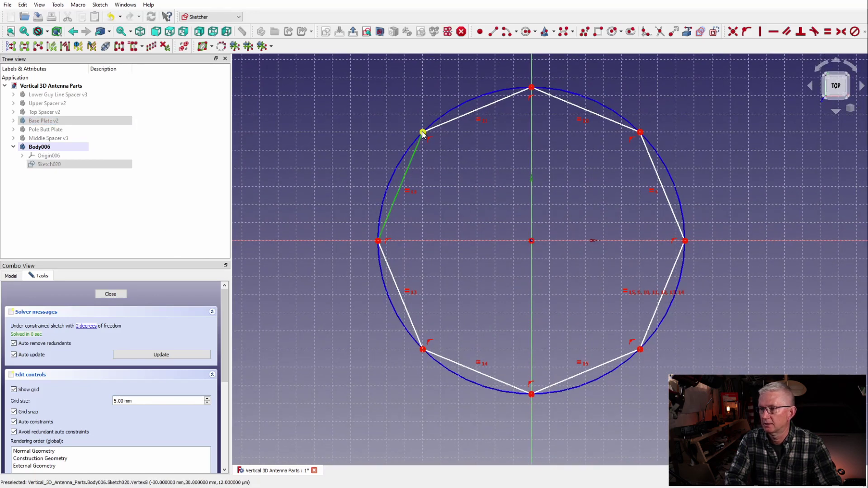
pyautogui.click(474, 143)
pyautogui.moveTo(685, 241); pyautogui.dragTo(712, 241)
# Try a horizontal constraint between the octagon's right-hand corner and the origin.
pyautogui.click(532, 240)
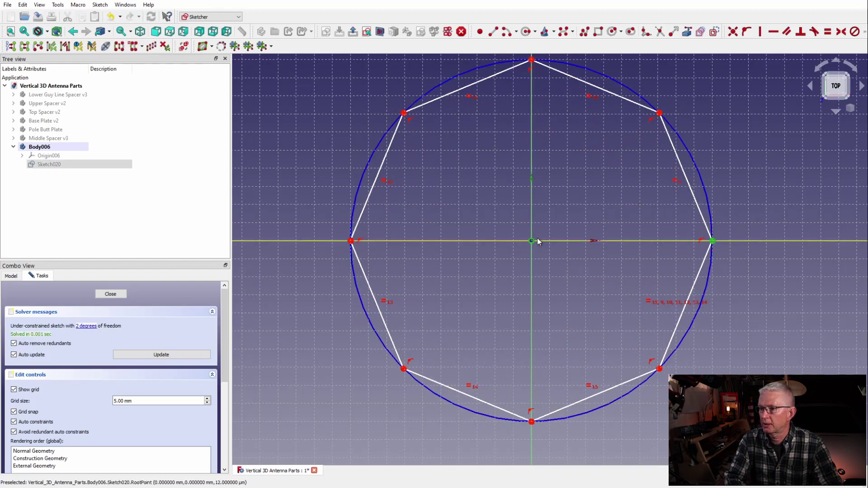
pyautogui.click(774, 31)
pyautogui.moveTo(351, 243); pyautogui.dragTo(350, 248)
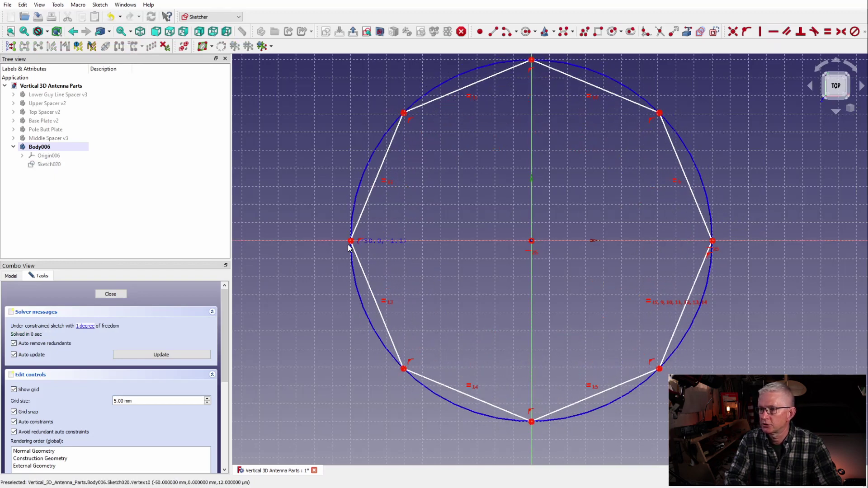
# Constrain the horizontal distance between the origin and the octagon's right-hand corner to 50 mm.
pyautogui.click(713, 241)
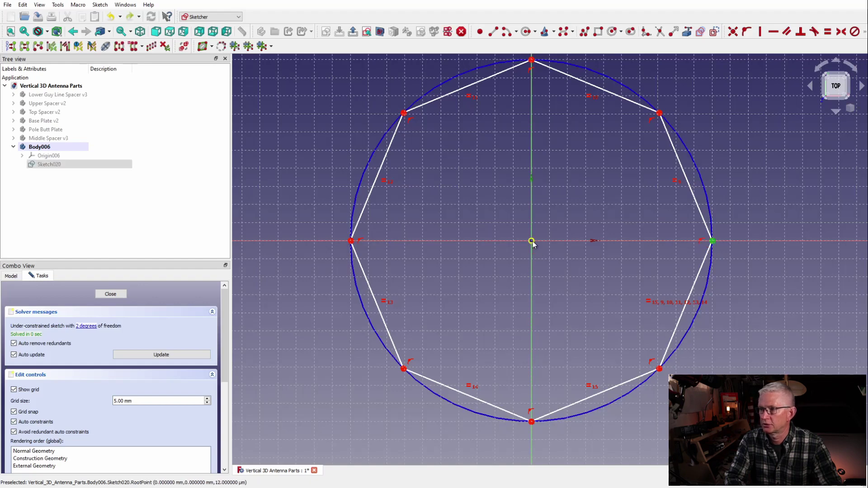
pyautogui.click(865, 37)
pyautogui.click(763, 47)
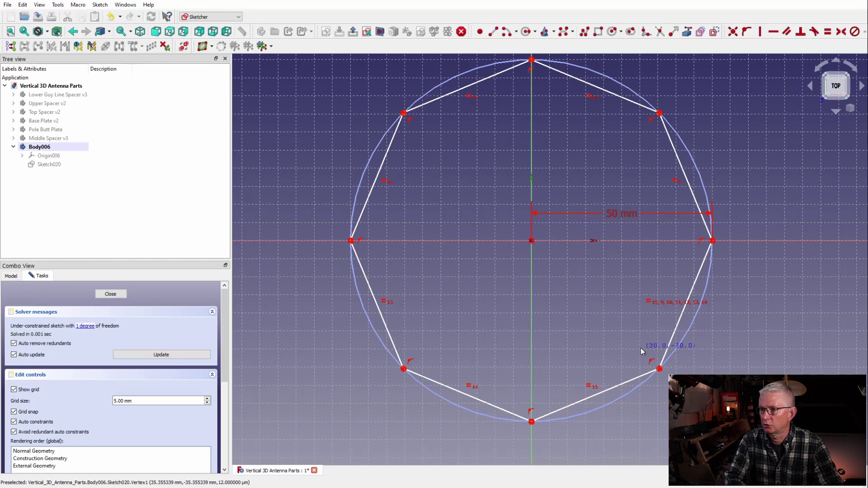
pyautogui.moveTo(674, 333)
pyautogui.mouseDown()
pyautogui.moveTo(712, 302)
pyautogui.moveTo(623, 447)
pyautogui.moveTo(677, 334)
pyautogui.mouseUp()
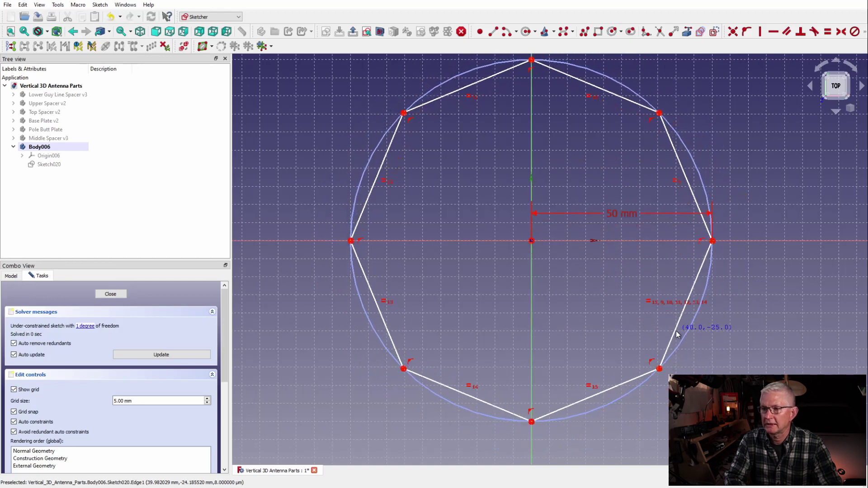
# Try a 50 mm vertical distance constraint between the origin and the octagon's lowest corner.
pyautogui.click(533, 424)
pyautogui.click(865, 36)
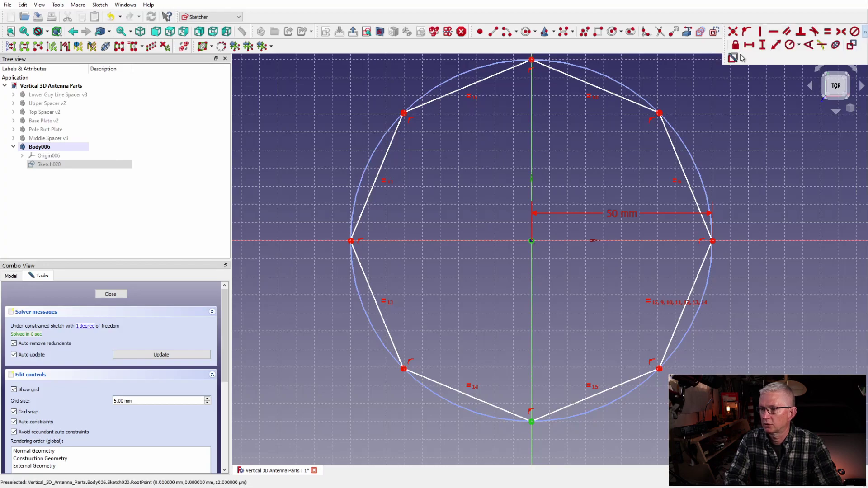
pyautogui.click(764, 34)
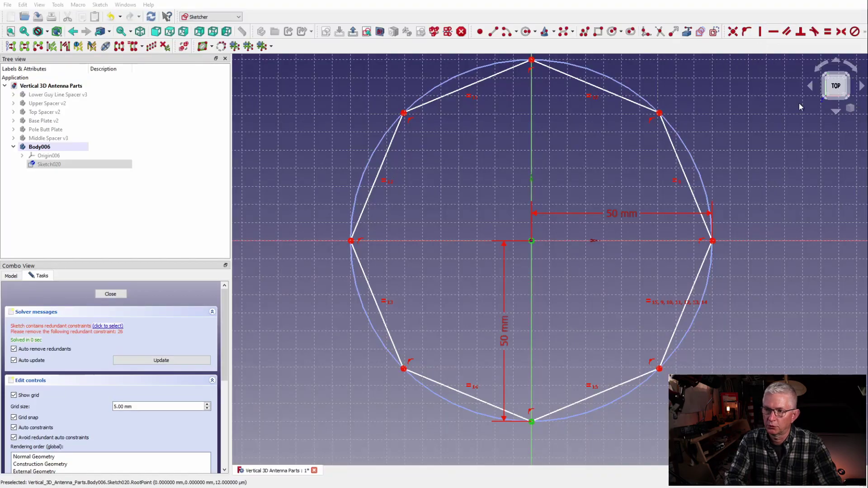
pyautogui.click(862, 361)
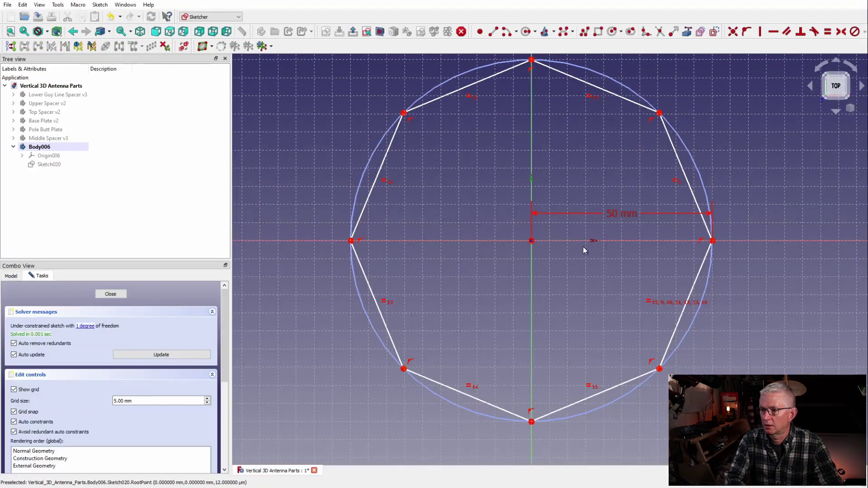
# Finish the octagon sketch and pad it to a length of 25 mm.
pyautogui.click(115, 294)
pyautogui.click(116, 297)
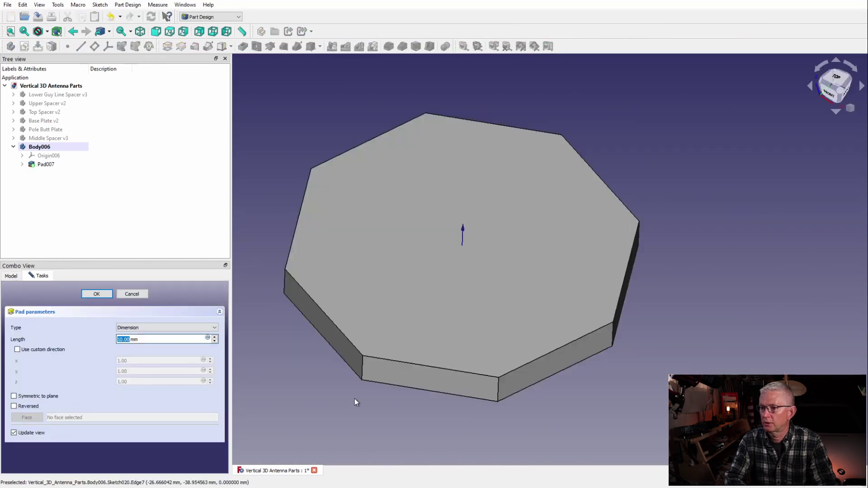
pyautogui.moveTo(165, 340); pyautogui.dragTo(78, 339)
pyautogui.write('25')
pyautogui.press('Return')
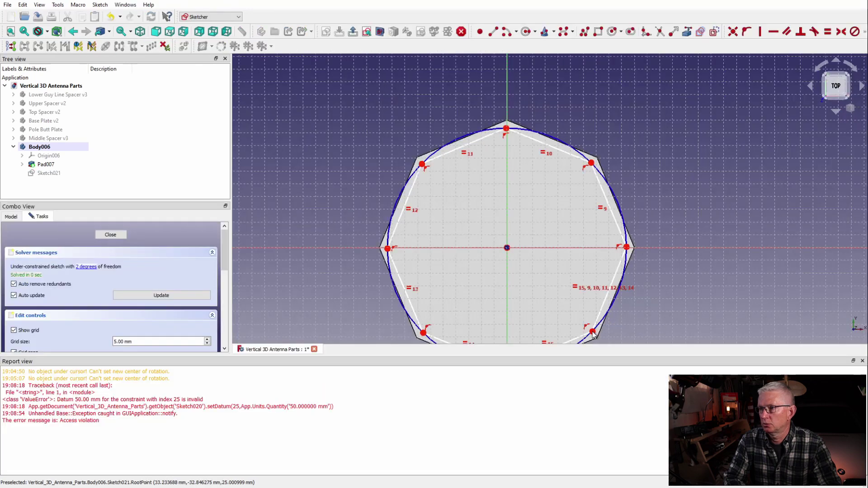
# Bring the padded octagon's upper-right corner into the sketch as external geometry.
pyautogui.scroll(6, 604, 163)
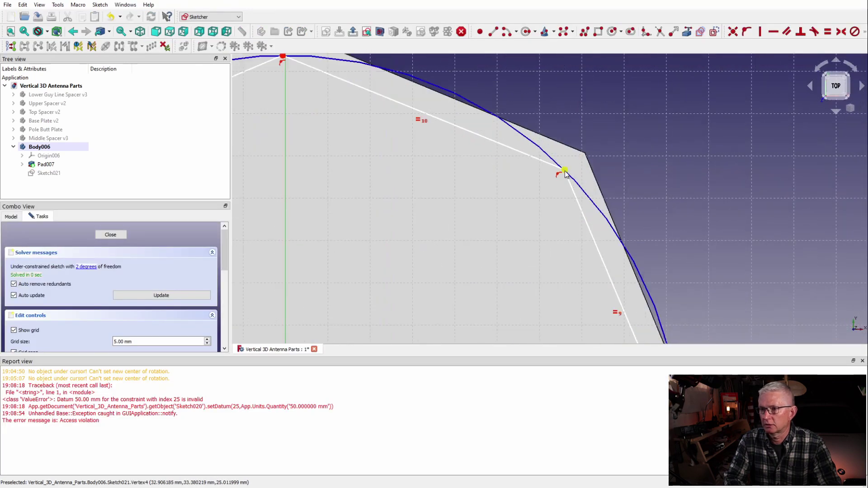
pyautogui.click(687, 32)
pyautogui.click(586, 153)
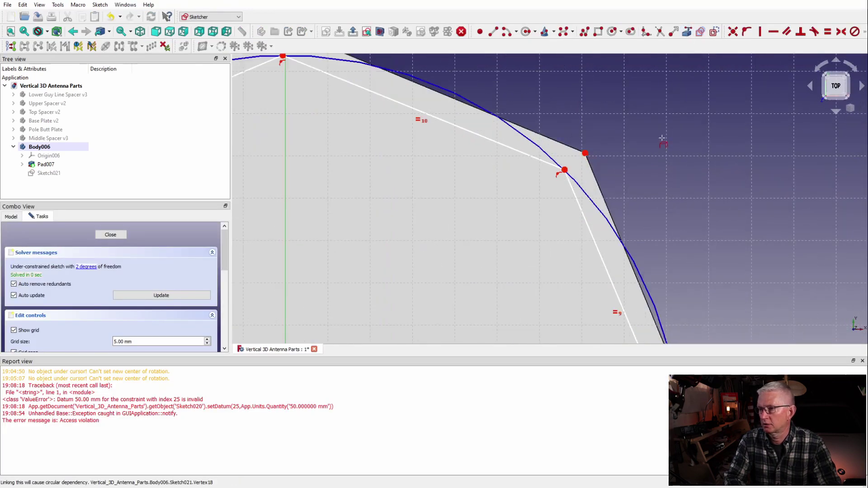
# Constrain the distance between the external corner and the inner octagon's matching upper-right corner to 5 mm.
pyautogui.click(865, 32)
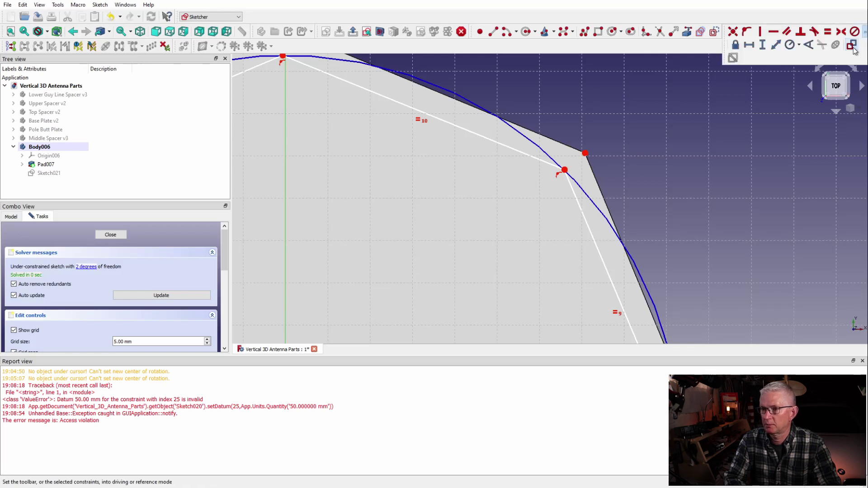
pyautogui.click(865, 32)
pyautogui.click(776, 46)
pyautogui.click(586, 154)
pyautogui.click(565, 171)
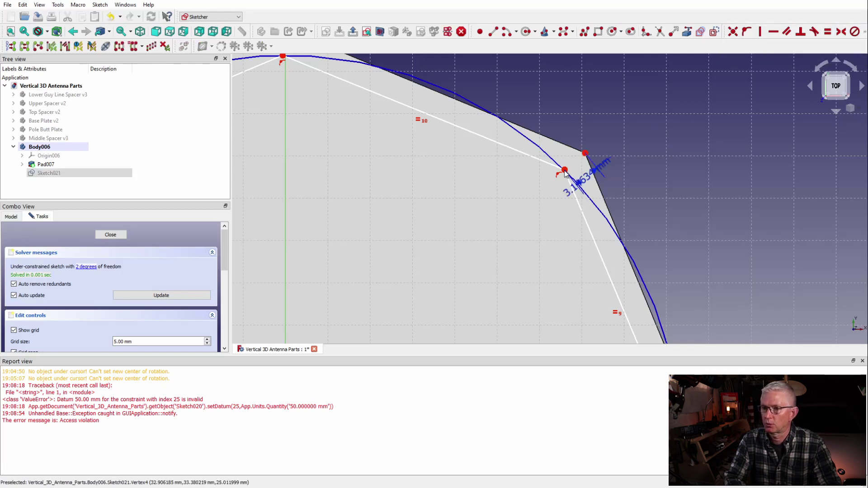
pyautogui.doubleClick(585, 180)
pyautogui.write('5')
pyautogui.press('Return')
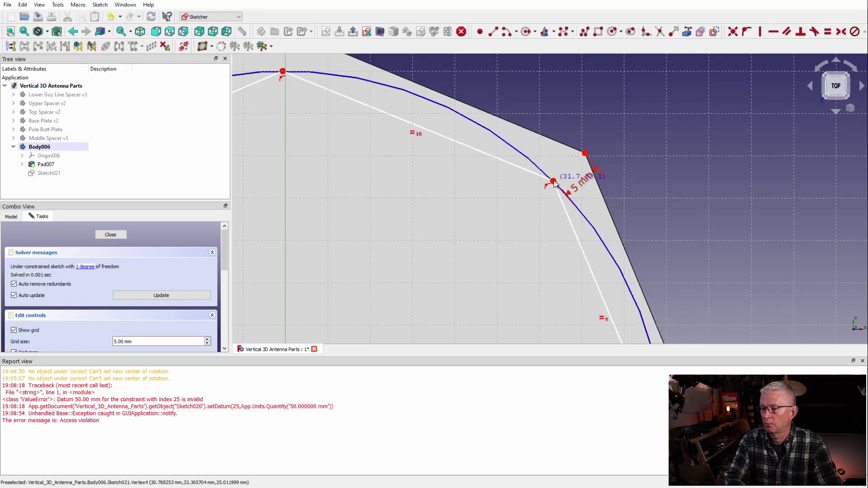
# Rotate the inner octagon until its top corner sits on the vertical axis, in line with the outer octagon's top corner.
pyautogui.moveTo(554, 180); pyautogui.dragTo(566, 190)
pyautogui.click(298, 70)
pyautogui.click(286, 85)
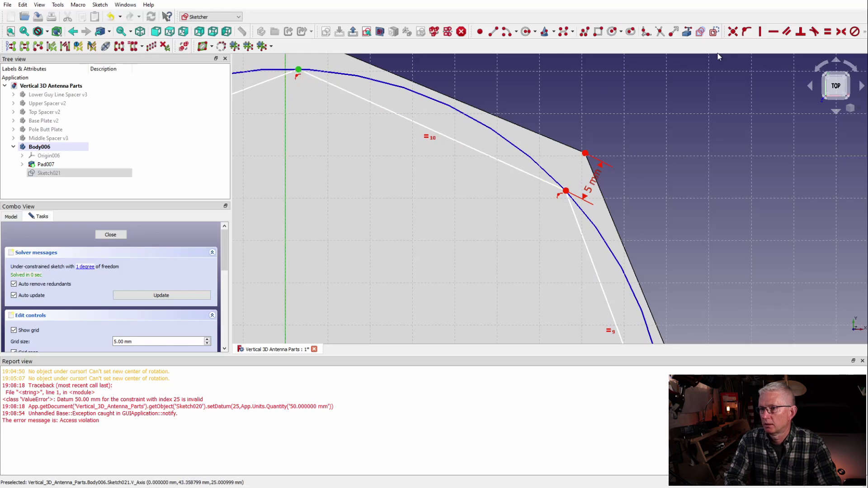
pyautogui.click(285, 111)
pyautogui.click(299, 70)
pyautogui.moveTo(684, 137); pyautogui.dragTo(760, 204, button='middle')
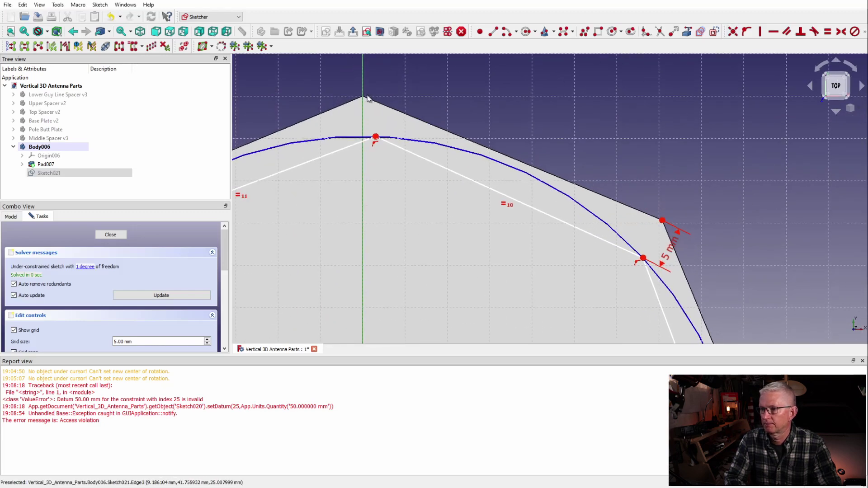
pyautogui.moveTo(377, 137); pyautogui.dragTo(363, 138)
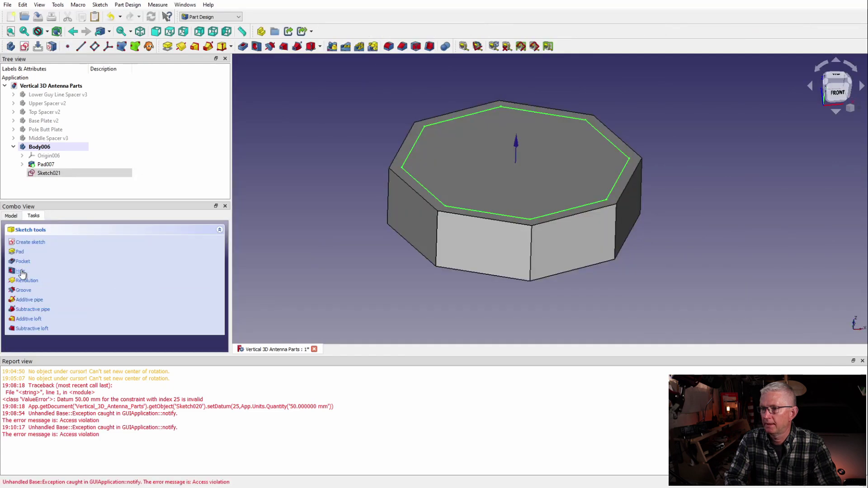
# Pocket the inner octagon sketch into the body to a depth of 20 mm.
pyautogui.click(23, 261)
pyautogui.click(215, 278)
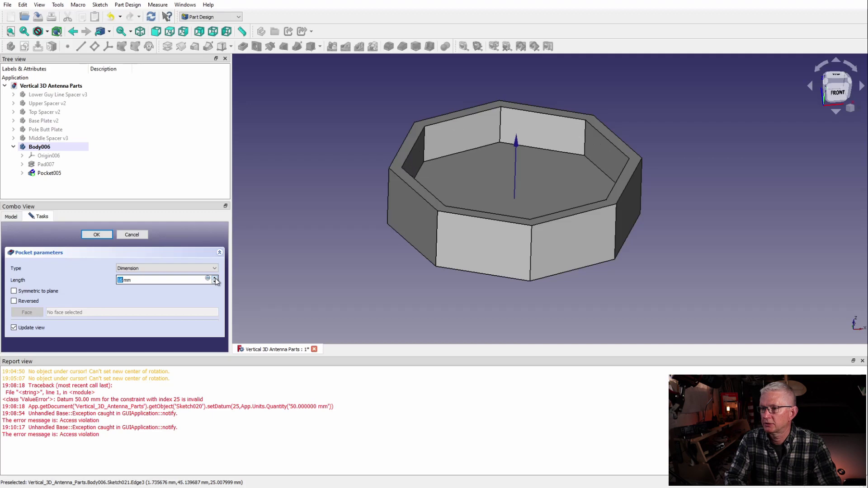
pyautogui.scroll(-5, 215, 284)
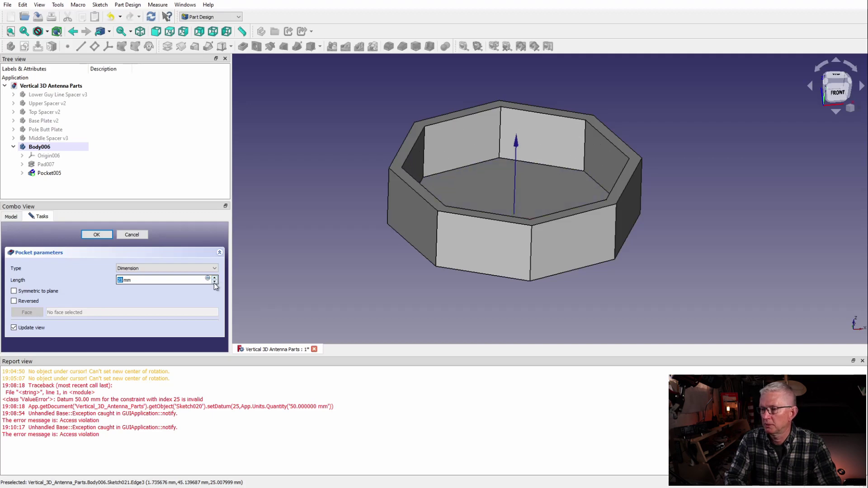
pyautogui.click(96, 235)
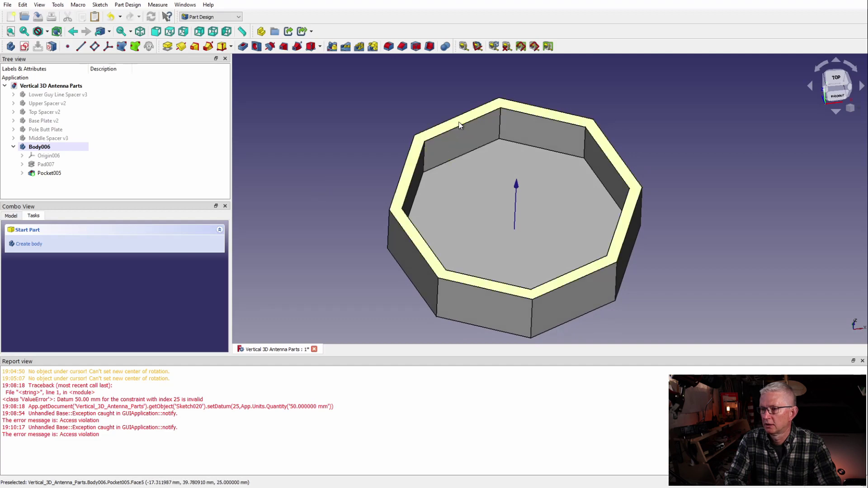
# Start a new sketch on the floor face of the octagonal pocket and close the report view.
pyautogui.click(486, 158)
pyautogui.click(37, 241)
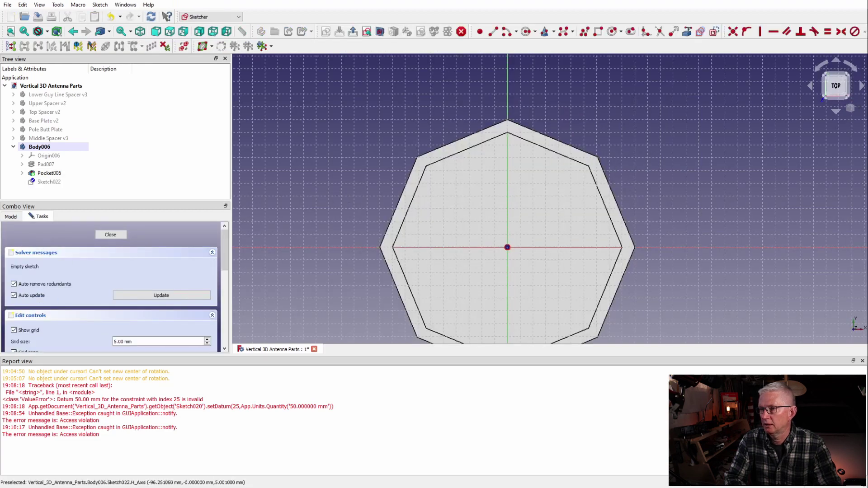
pyautogui.click(862, 361)
pyautogui.moveTo(496, 293); pyautogui.dragTo(528, 220, button='right')
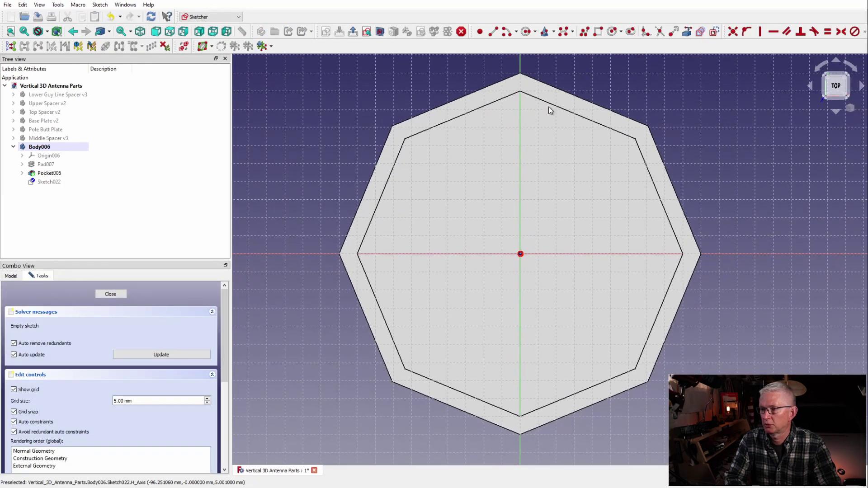
# Draw a wide rectangle about 103 by 25 mm across the octagon's upper half, extending past both sides.
pyautogui.click(599, 31)
pyautogui.click(335, 128)
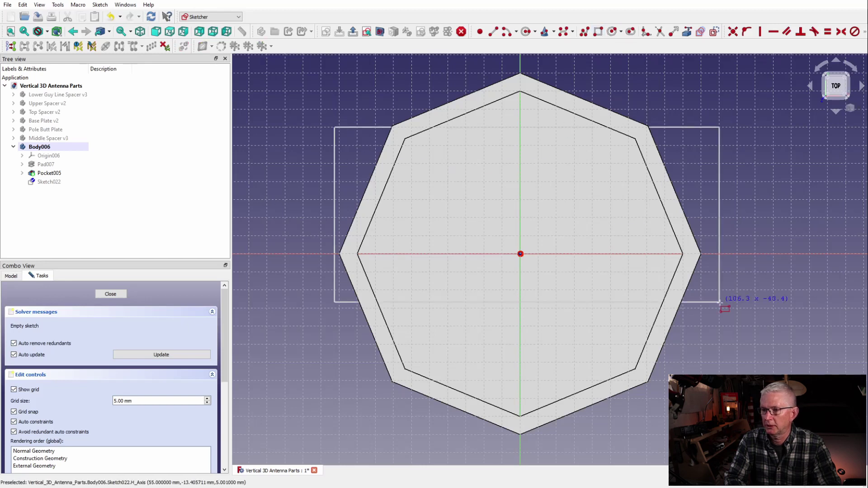
pyautogui.click(711, 225)
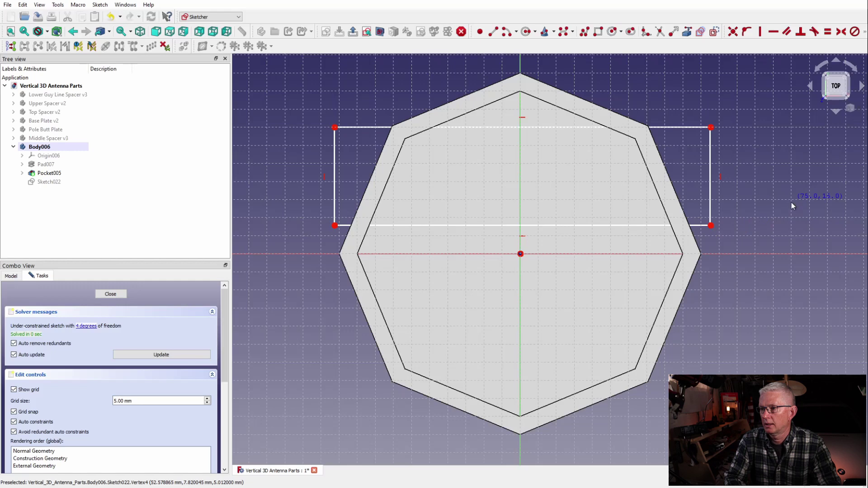
pyautogui.moveTo(711, 225)
pyautogui.mouseDown()
pyautogui.moveTo(688, 263)
pyautogui.moveTo(708, 221)
pyautogui.mouseUp()
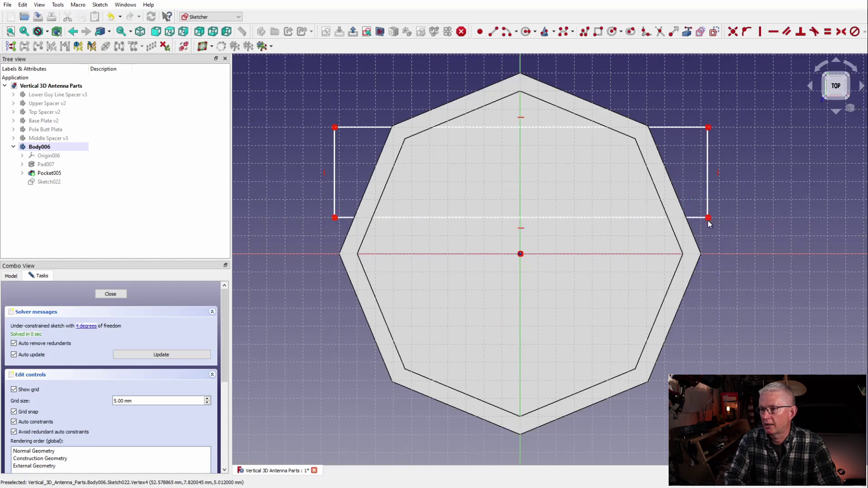
# Delete the rectangle's horizontal and vertical constraints, keeping only its four coincident corner constraints.
pyautogui.click(719, 173)
pyautogui.press('Delete')
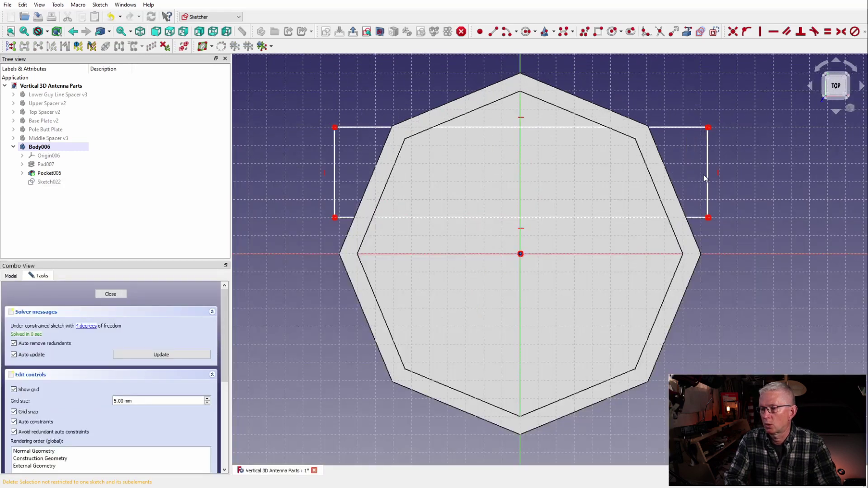
pyautogui.click(717, 173)
pyautogui.scroll(-5, 98, 449)
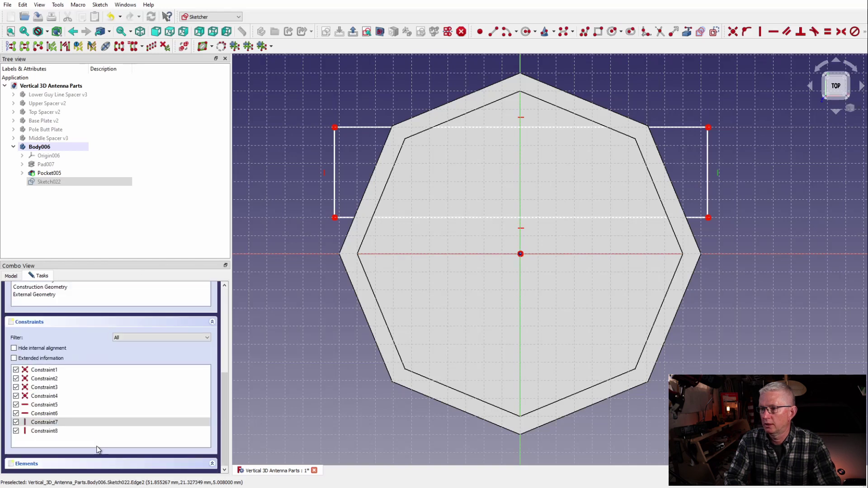
pyautogui.moveTo(41, 431); pyautogui.dragTo(44, 405)
pyautogui.press('Delete')
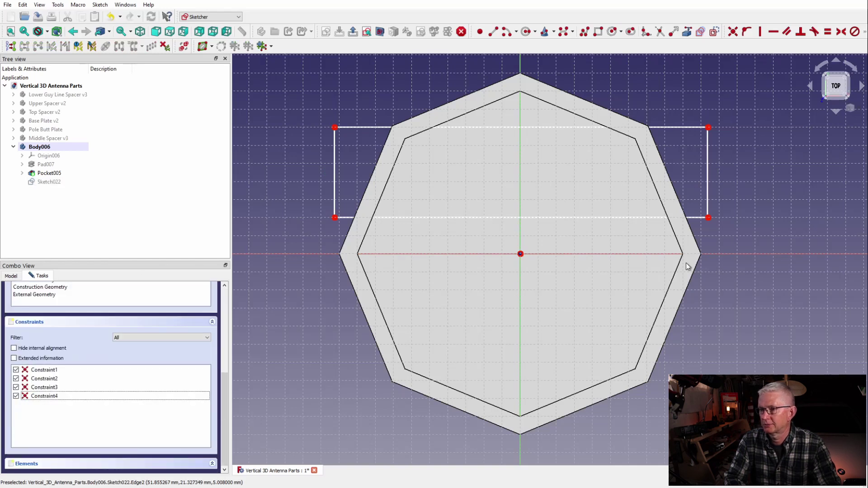
# Move the rectangle's four corners to form a slanted strip running between two opposite sides of the octagon.
pyautogui.moveTo(708, 218); pyautogui.dragTo(683, 390)
pyautogui.moveTo(334, 218); pyautogui.dragTo(317, 236)
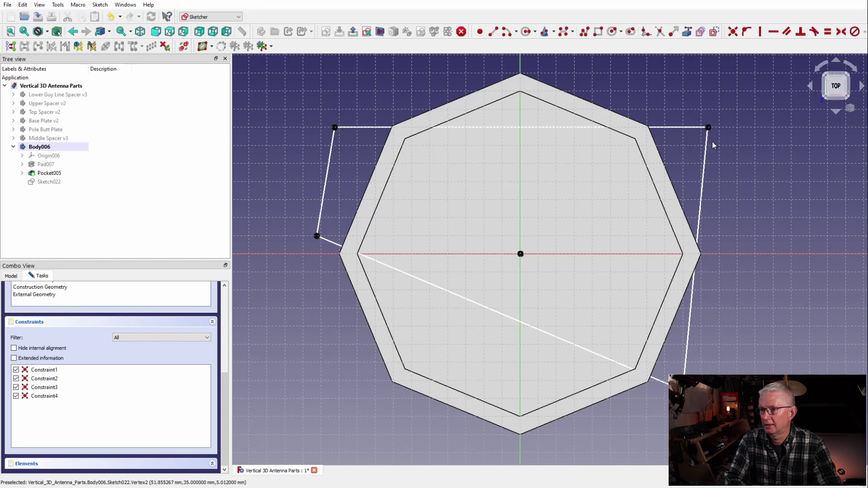
pyautogui.moveTo(708, 128); pyautogui.dragTo(730, 272)
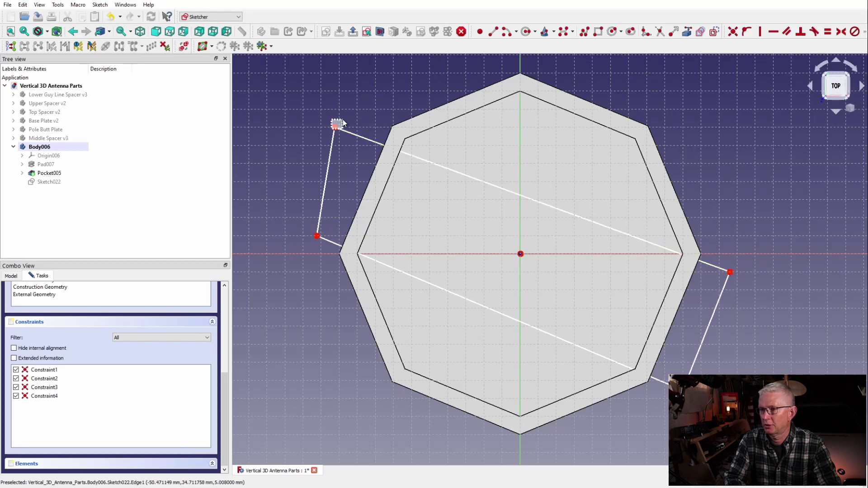
pyautogui.moveTo(335, 128); pyautogui.dragTo(363, 124)
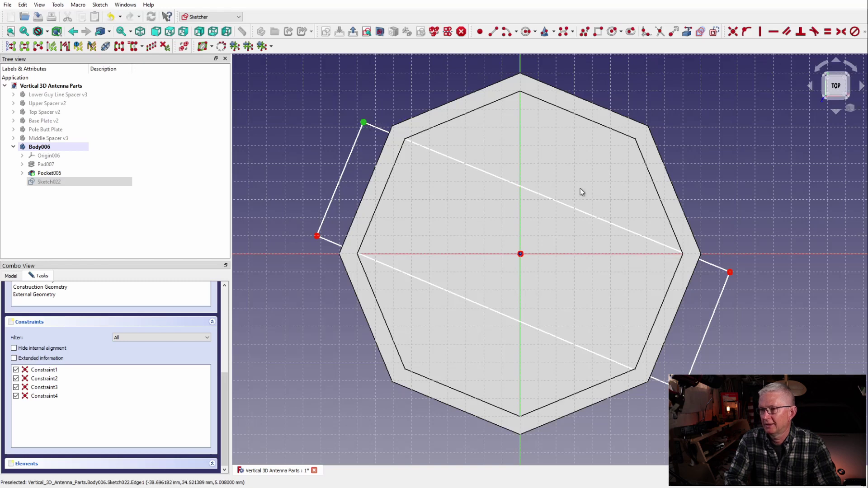
# Fine-tune the strip's upper-right corner to about (56.7, -5.0) and close the sketch.
pyautogui.click(580, 209)
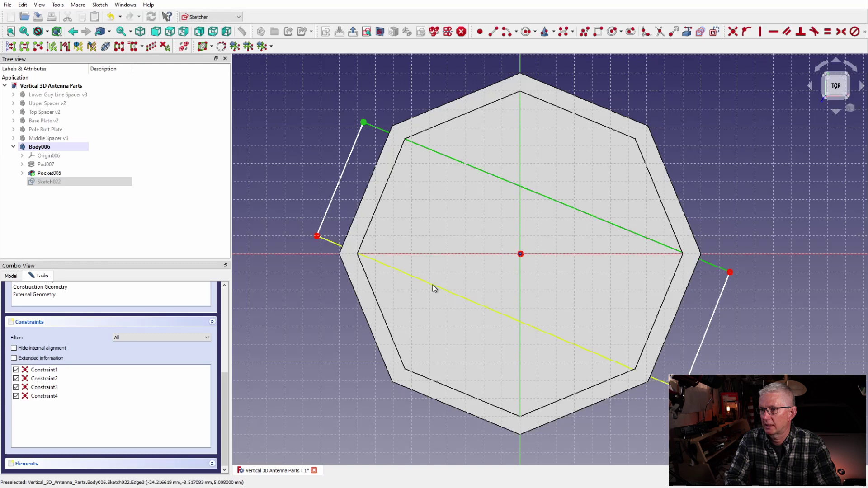
pyautogui.moveTo(435, 283); pyautogui.dragTo(452, 278, button='middle')
pyautogui.click(564, 338)
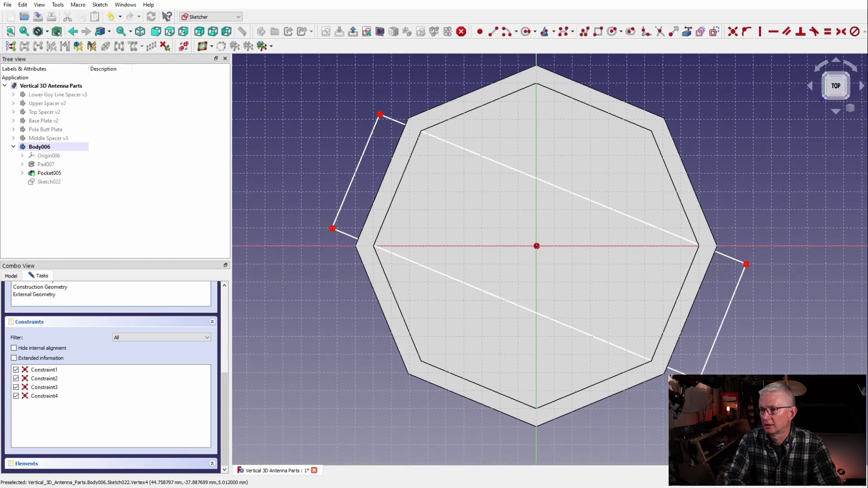
pyautogui.moveTo(746, 269); pyautogui.dragTo(742, 269)
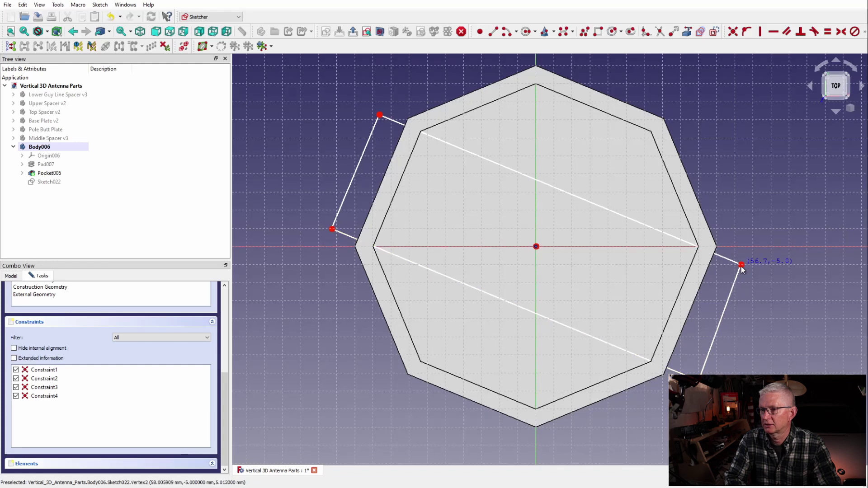
pyautogui.scroll(5, 139, 301)
pyautogui.click(111, 295)
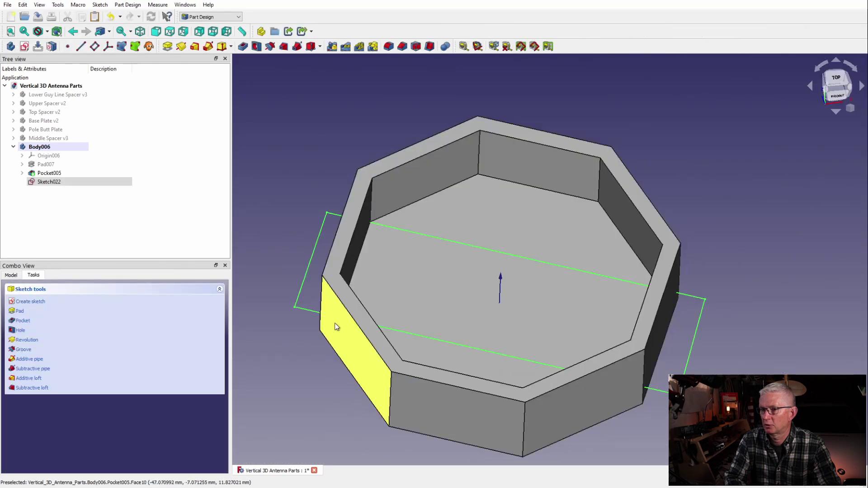
# Pocket the strip sketch in the reversed direction with a length of 23 mm to cut through the two opposite walls.
pyautogui.click(25, 323)
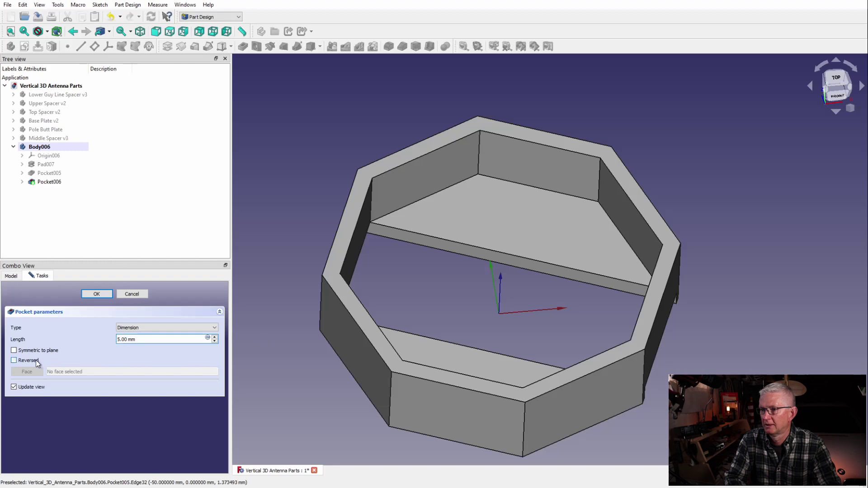
pyautogui.click(14, 360)
pyautogui.click(215, 339)
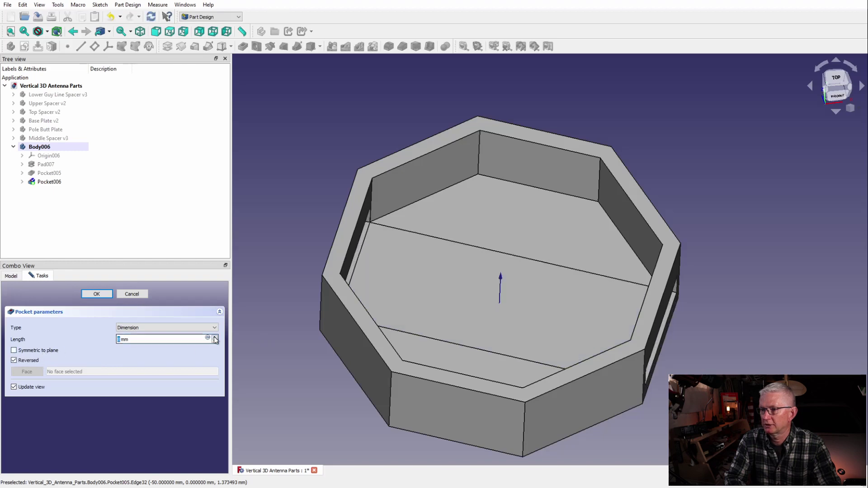
pyautogui.click(215, 338)
pyautogui.moveTo(303, 393); pyautogui.dragTo(357, 445, button='middle')
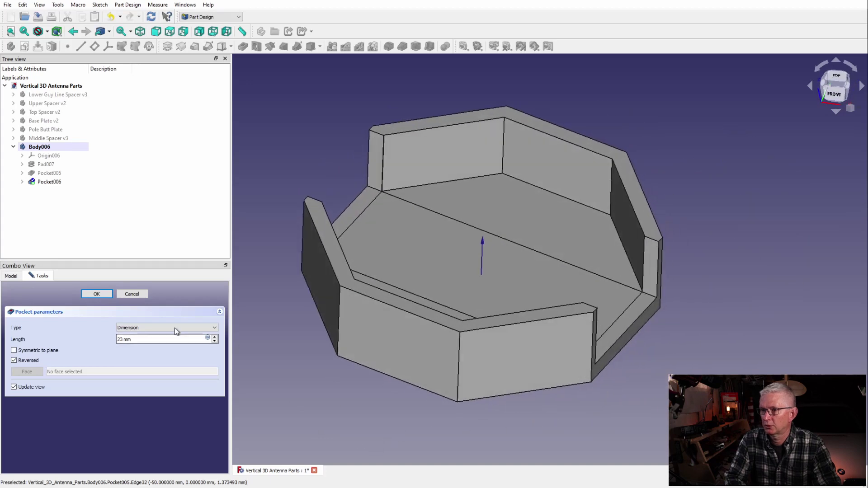
pyautogui.click(101, 294)
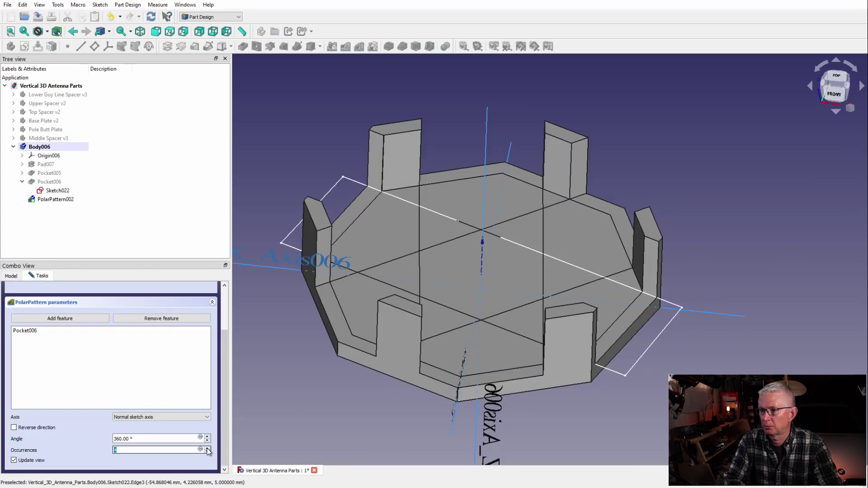
# Set the strip pocket's polar pattern to 4 occurrences over 360° about the normal sketch axis and accept it.
pyautogui.click(207, 449)
pyautogui.click(207, 453)
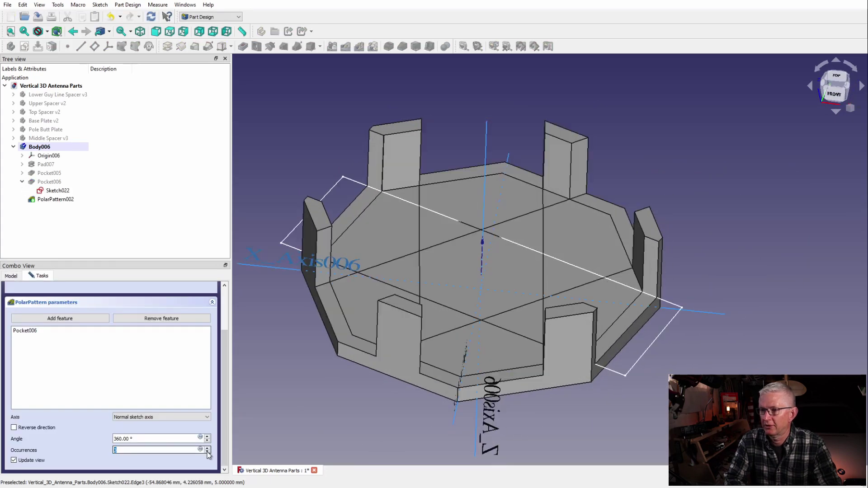
pyautogui.click(207, 452)
pyautogui.click(207, 449)
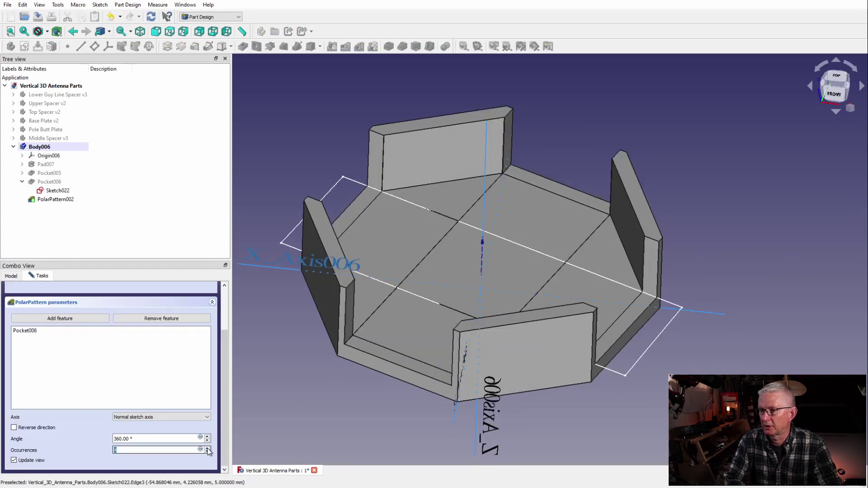
pyautogui.moveTo(372, 444); pyautogui.dragTo(298, 436, button='middle')
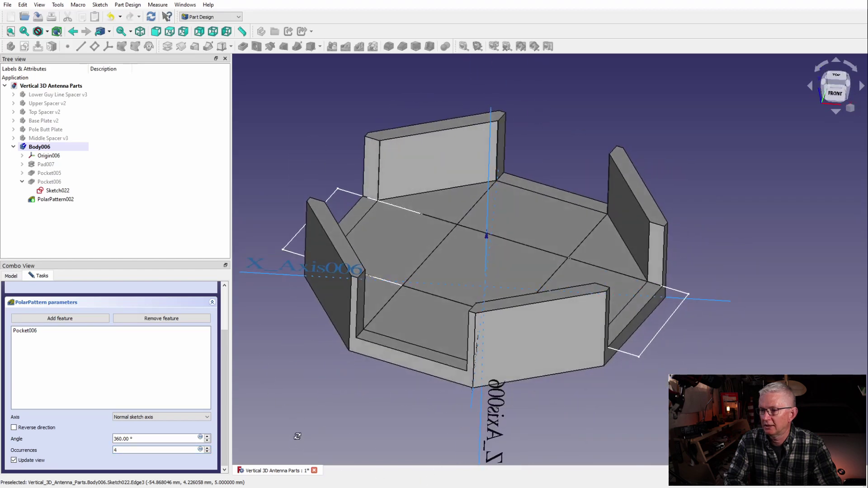
pyautogui.scroll(5, 222, 338)
pyautogui.click(88, 293)
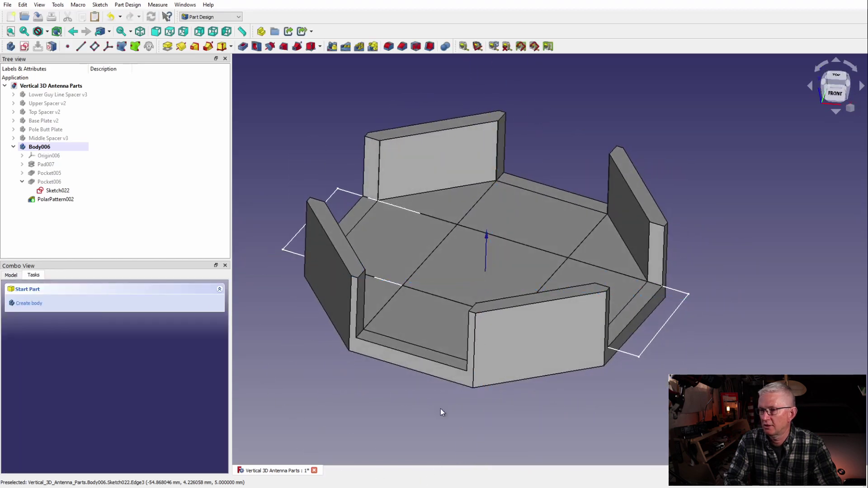
# Hide the strip sketch and select the central square face of the floor.
pyautogui.moveTo(440, 408)
pyautogui.mouseDown(button='middle')
pyautogui.moveTo(653, 458)
pyautogui.moveTo(633, 389)
pyautogui.moveTo(475, 448)
pyautogui.moveTo(624, 444)
pyautogui.moveTo(542, 381)
pyautogui.moveTo(649, 433)
pyautogui.moveTo(659, 375)
pyautogui.moveTo(633, 398)
pyautogui.mouseUp(button='middle')
pyautogui.click(69, 193)
pyautogui.press('space')
pyautogui.click(489, 316)
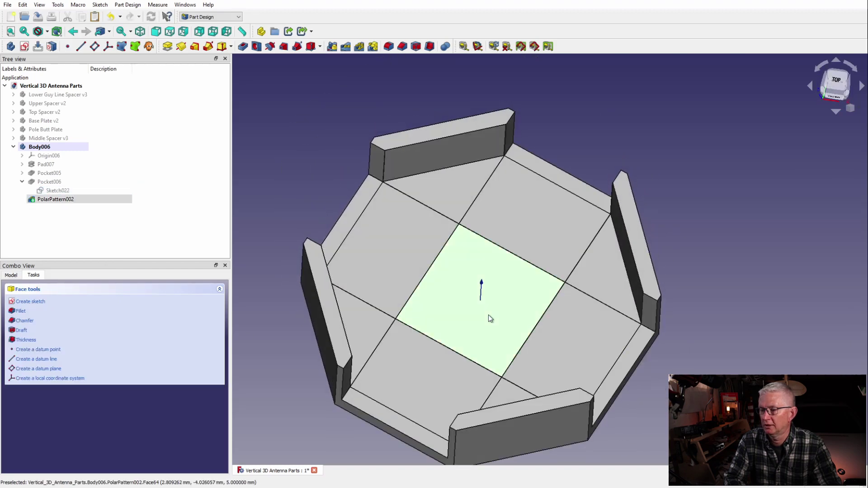
# On the central square floor face, sketch a circle about 17.5 mm in radius centred on the origin.
pyautogui.click(31, 301)
pyautogui.click(524, 31)
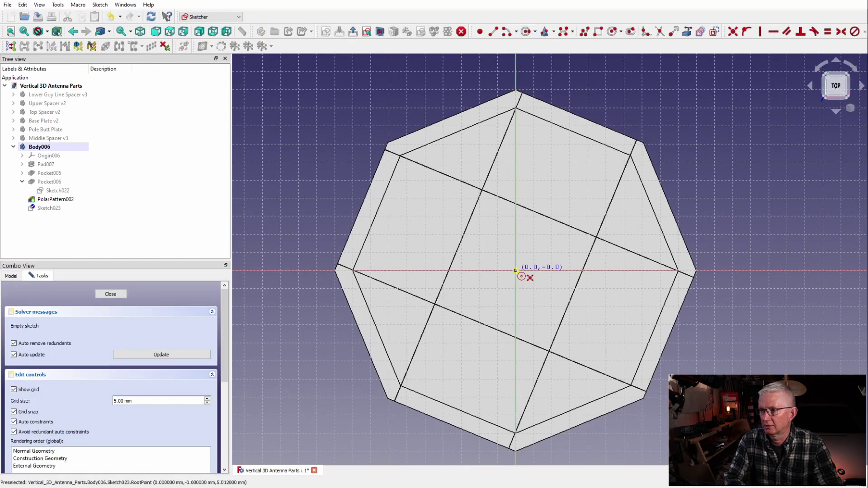
pyautogui.click(516, 271)
pyautogui.click(557, 319)
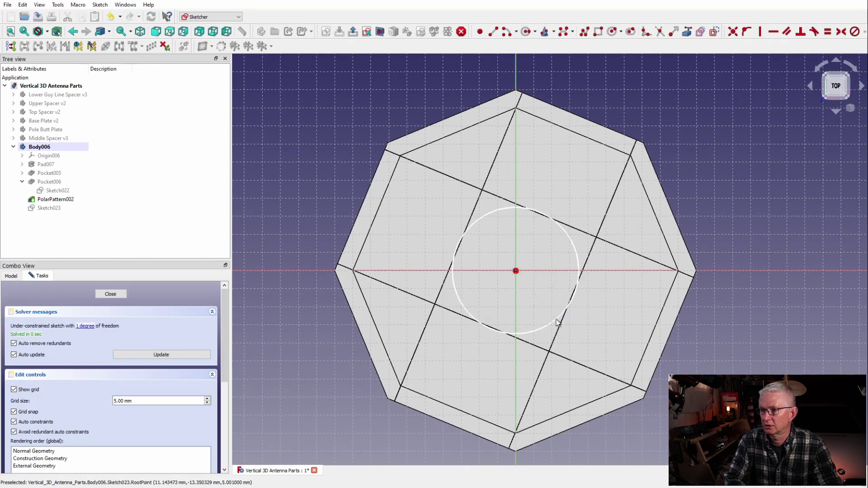
# Dimension the circle's radius, close the sketch and pocket it through the tray floor.
pyautogui.click(572, 247)
pyautogui.click(864, 33)
pyautogui.click(790, 44)
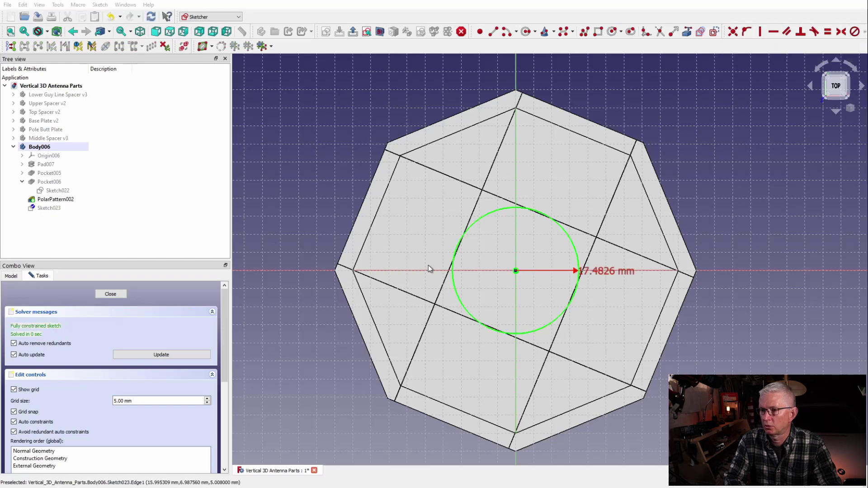
pyautogui.click(111, 294)
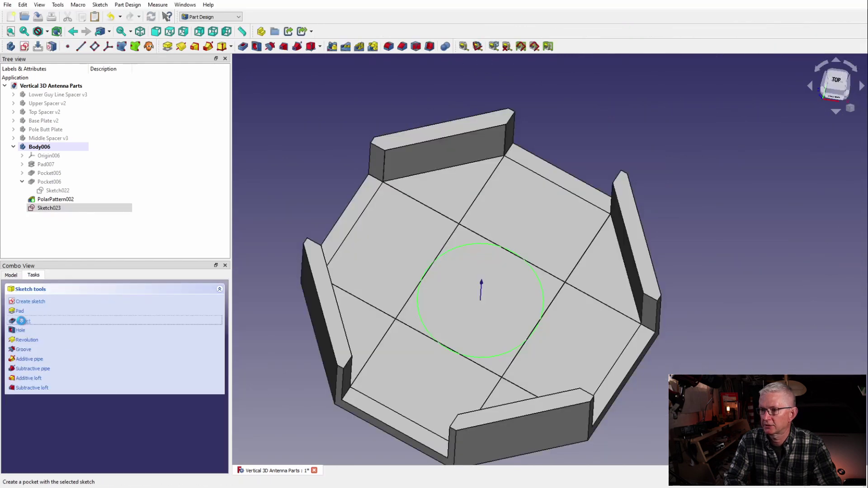
pyautogui.click(22, 320)
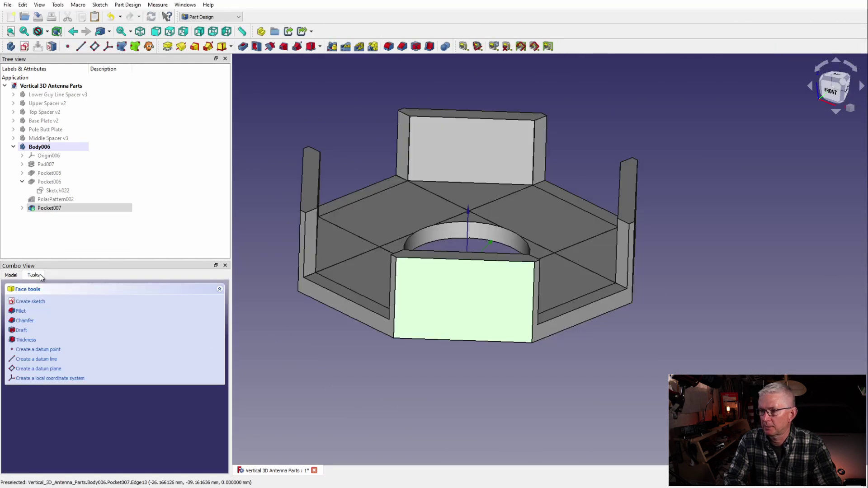
pyautogui.click(30, 301)
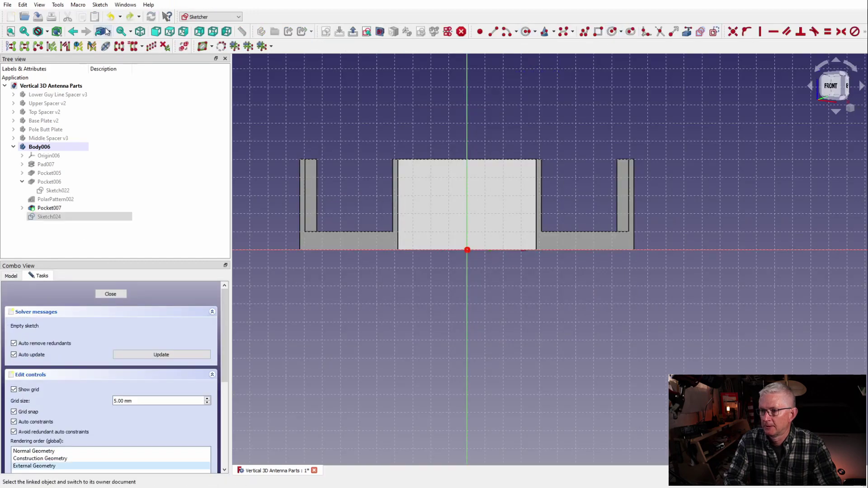
pyautogui.click(239, 17)
pyautogui.click(218, 112)
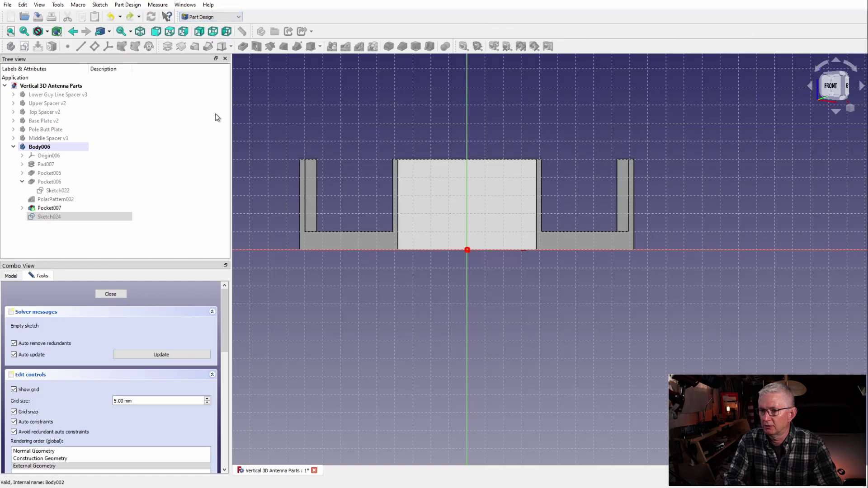
pyautogui.click(112, 295)
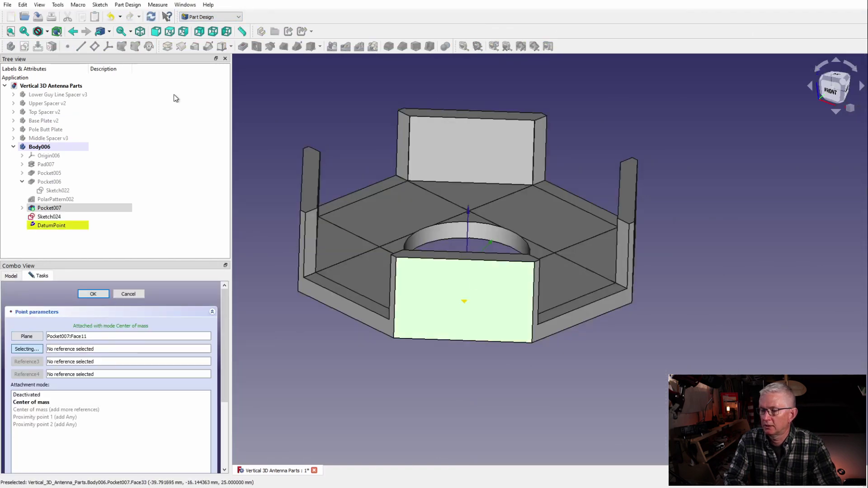
pyautogui.click(472, 260)
pyautogui.press('Escape')
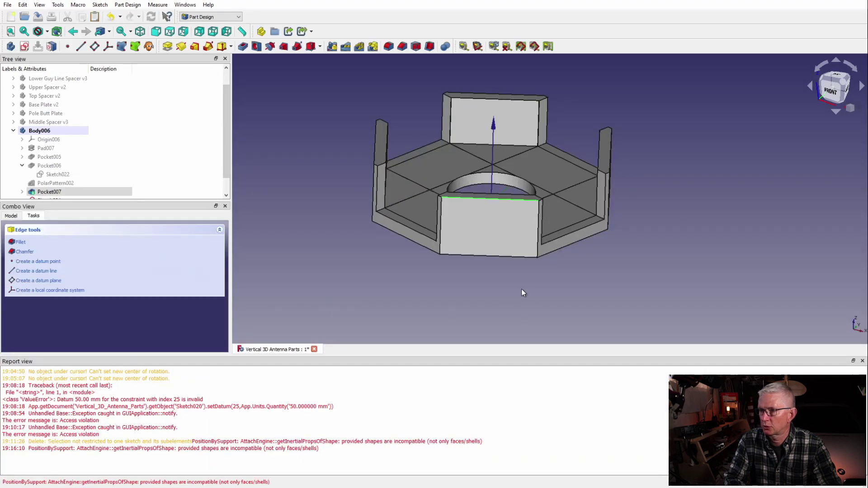
# Create a datum point on the front wall's outer top edge, attached with the Center of mass mode.
pyautogui.click(522, 289)
pyautogui.click(488, 199)
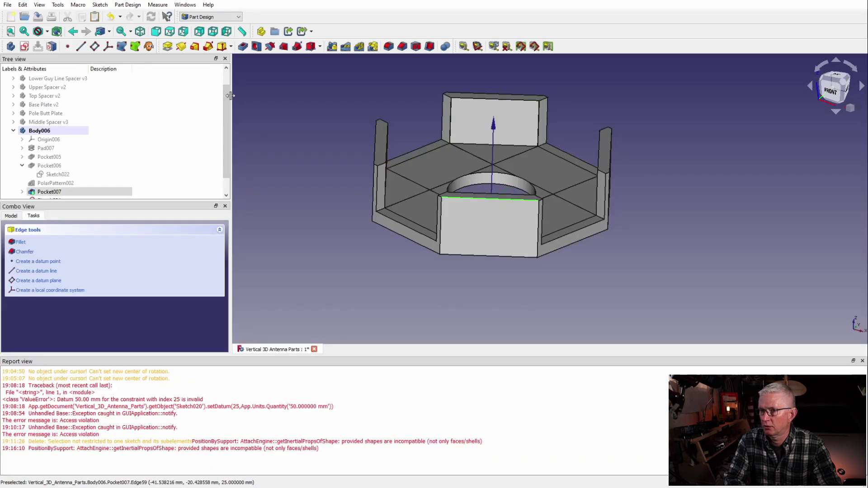
pyautogui.click(67, 46)
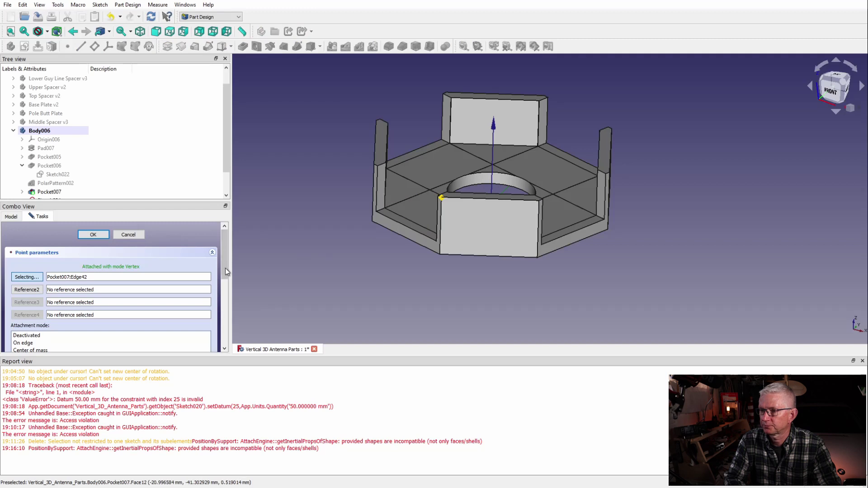
pyautogui.moveTo(225, 268); pyautogui.dragTo(227, 287)
pyautogui.click(112, 305)
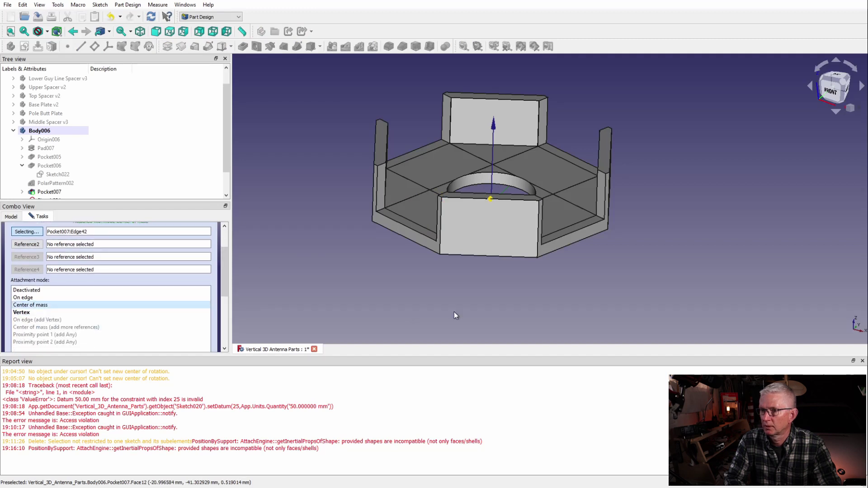
pyautogui.scroll(2, 118, 244)
pyautogui.click(104, 235)
# Create a second datum point on the front wall's outer bottom edge, attached with the Center of mass mode.
pyautogui.click(491, 257)
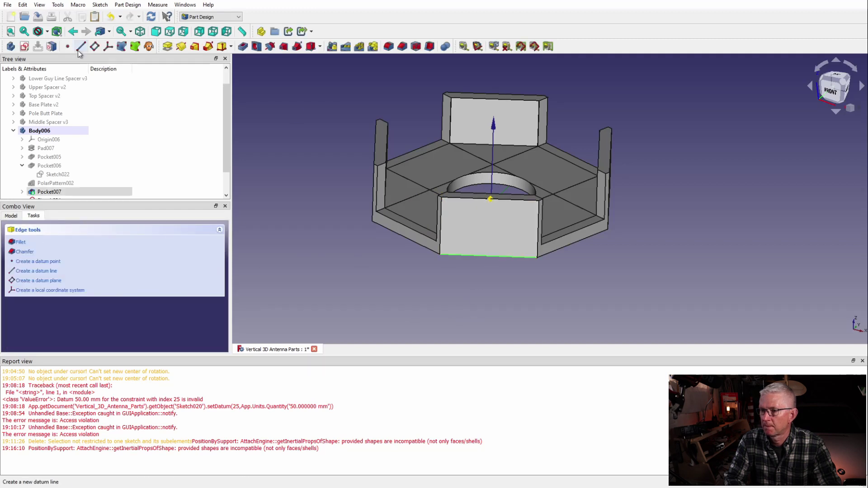
pyautogui.click(67, 47)
pyautogui.scroll(-4, 102, 253)
pyautogui.scroll(1, 56, 243)
pyautogui.click(56, 243)
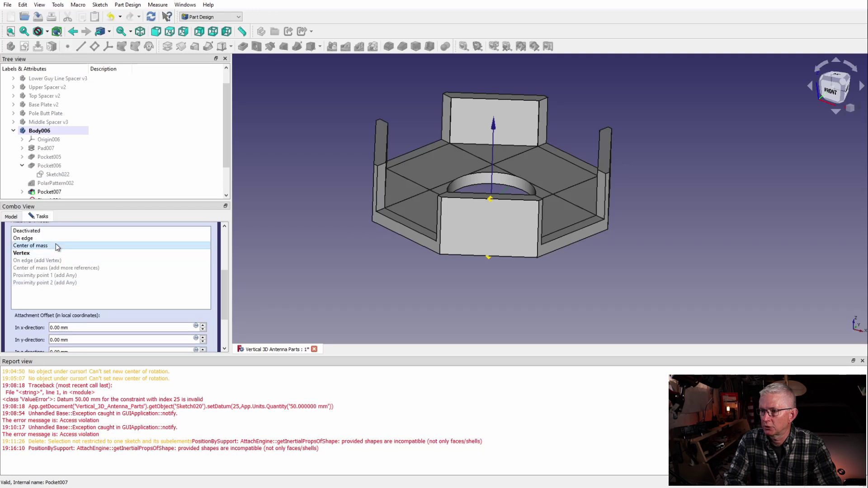
pyautogui.click(97, 235)
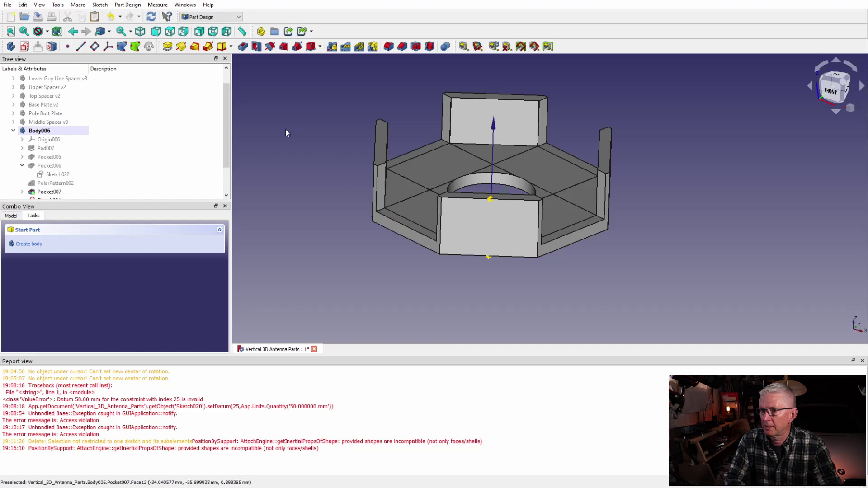
# Create a datum line through the two datum points on the front wall.
pyautogui.click(81, 47)
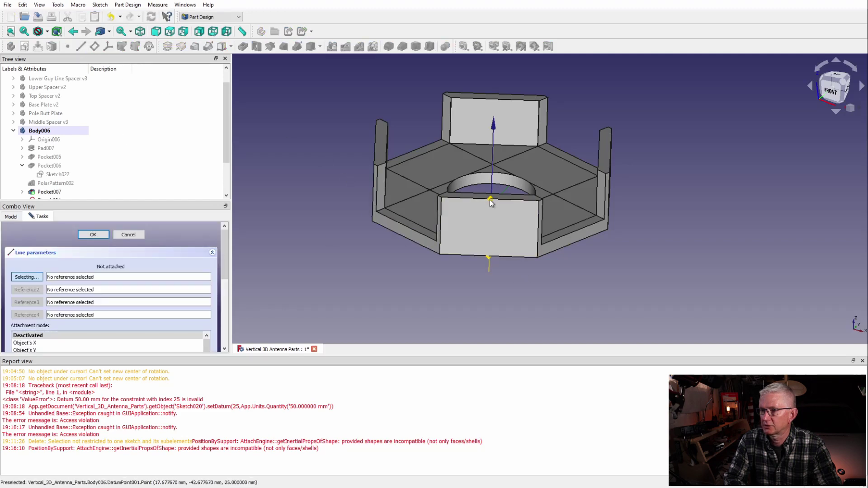
pyautogui.click(490, 199)
pyautogui.click(489, 257)
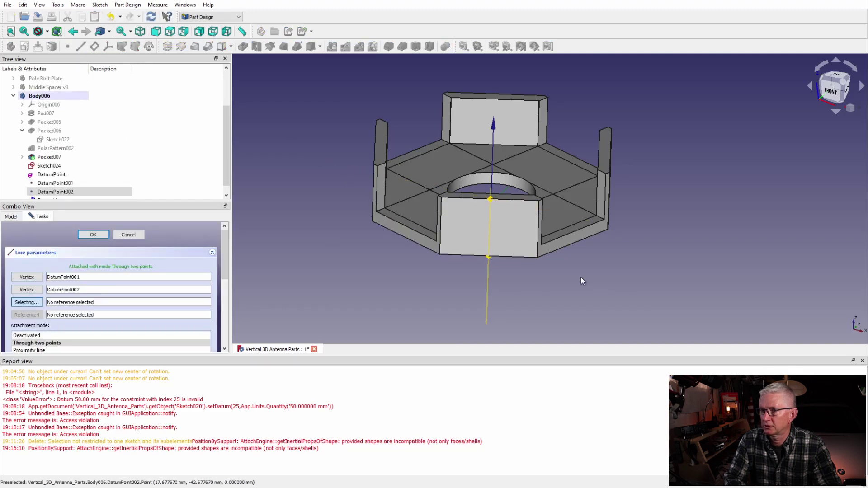
pyautogui.moveTo(582, 278); pyautogui.dragTo(505, 271, button='middle')
pyautogui.click(93, 235)
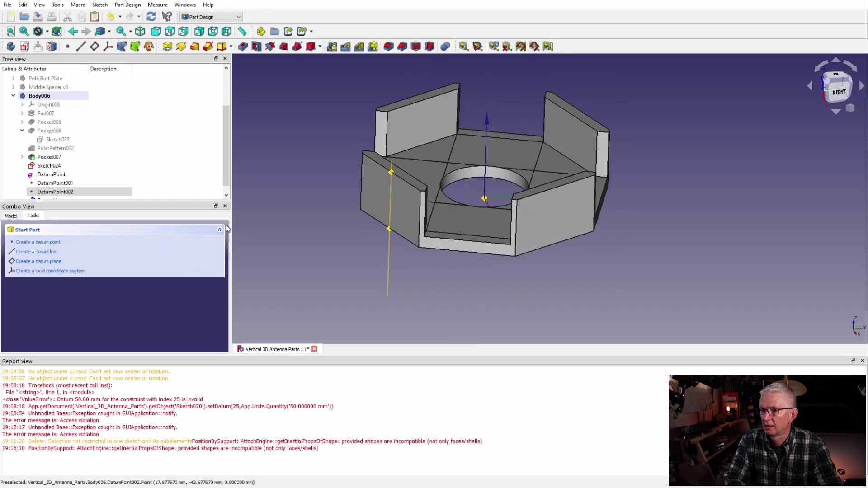
# On the front wall's outer face, sketch a circle about 4.3 mm in radius centred on the vertical axis.
pyautogui.click(393, 208)
pyautogui.click(117, 244)
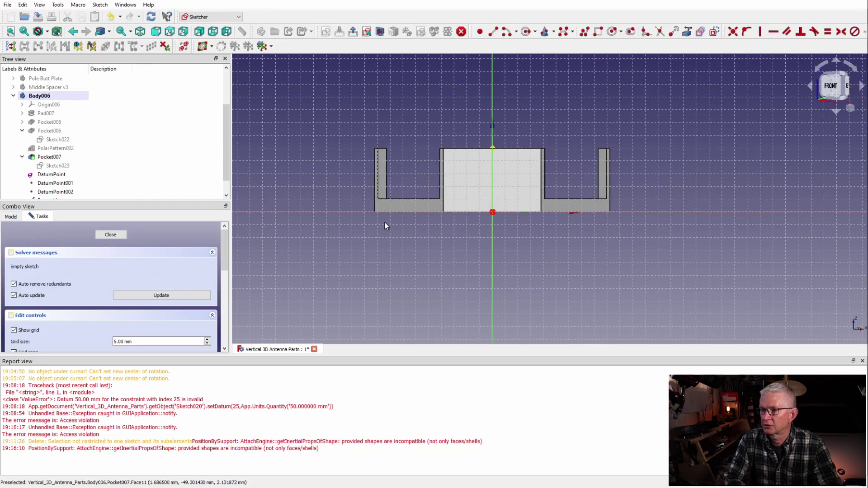
pyautogui.click(502, 184)
pyautogui.scroll(3, 502, 184)
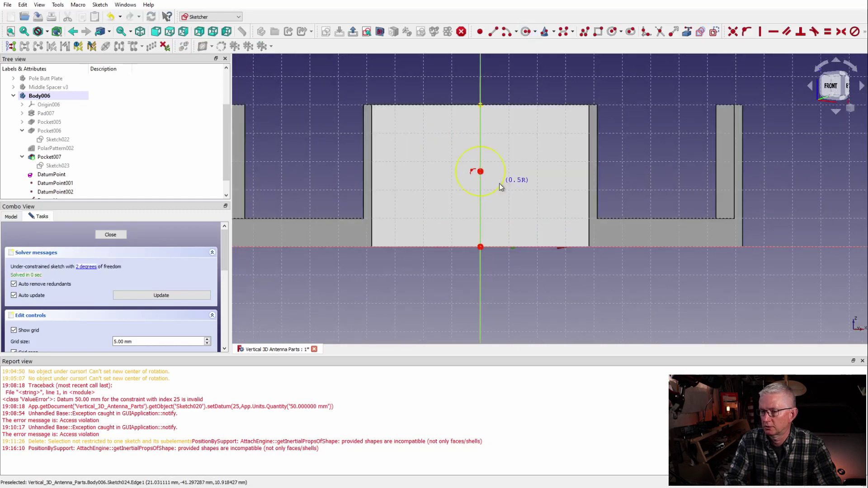
# Dimension the wall circle's radius, close the sketch and pocket it 5 mm deep through the wall.
pyautogui.click(865, 32)
pyautogui.click(864, 32)
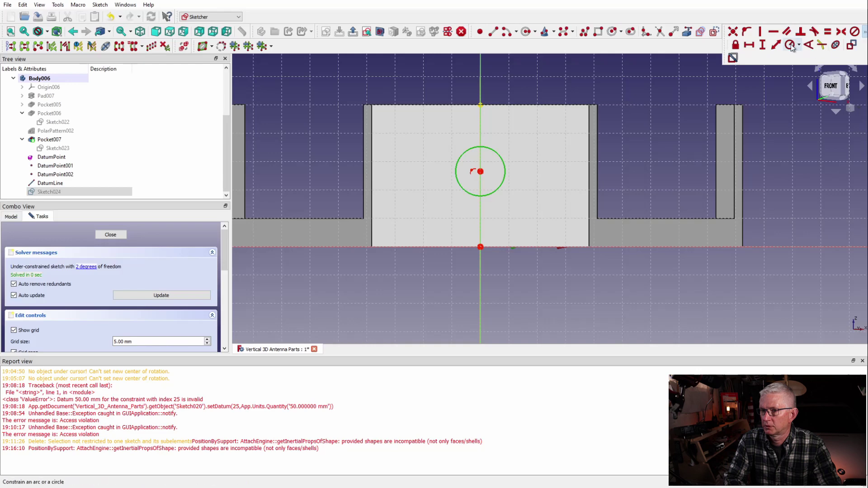
pyautogui.click(792, 46)
pyautogui.click(425, 267)
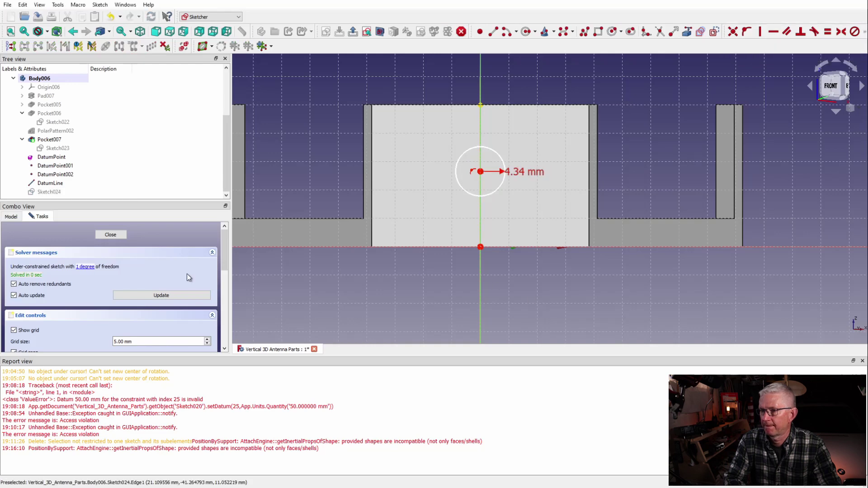
pyautogui.click(111, 235)
pyautogui.click(25, 266)
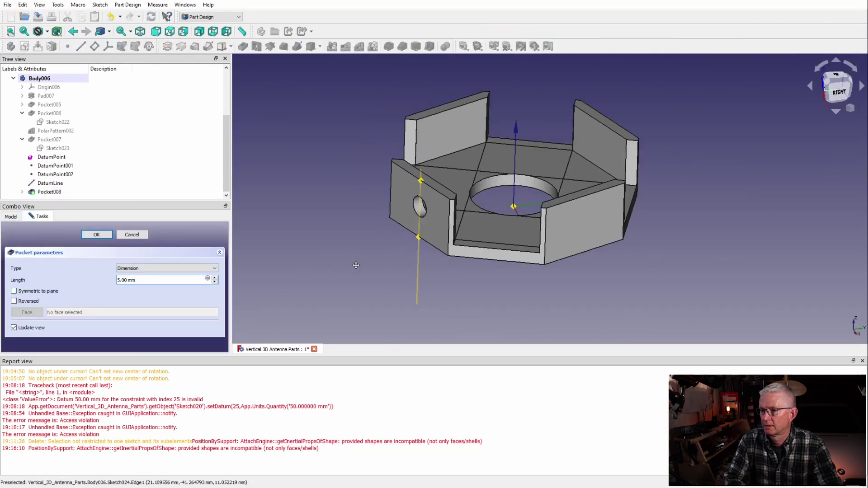
pyautogui.moveTo(356, 265); pyautogui.dragTo(572, 285, button='middle')
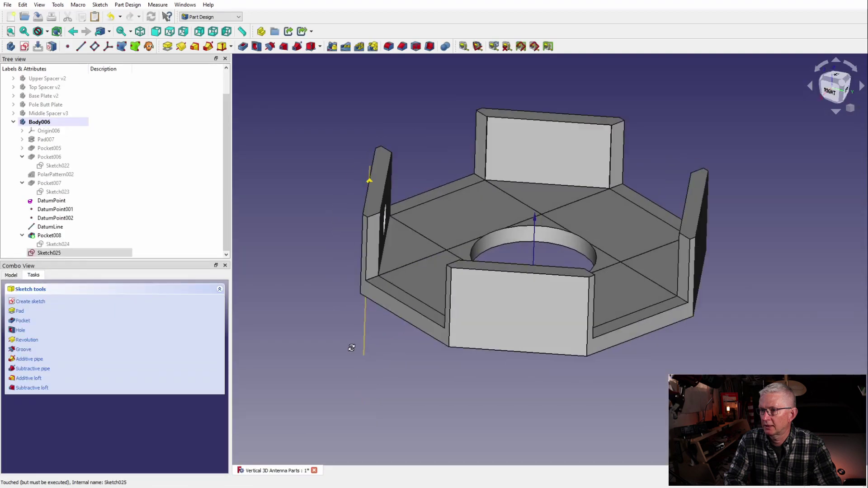
# Start a sketch on the narrow outer floor strip between two walls and reference the upper-right strip's two outer corners as external geometry.
pyautogui.moveTo(351, 348); pyautogui.dragTo(450, 381, button='middle')
pyautogui.click(447, 369)
pyautogui.click(42, 307)
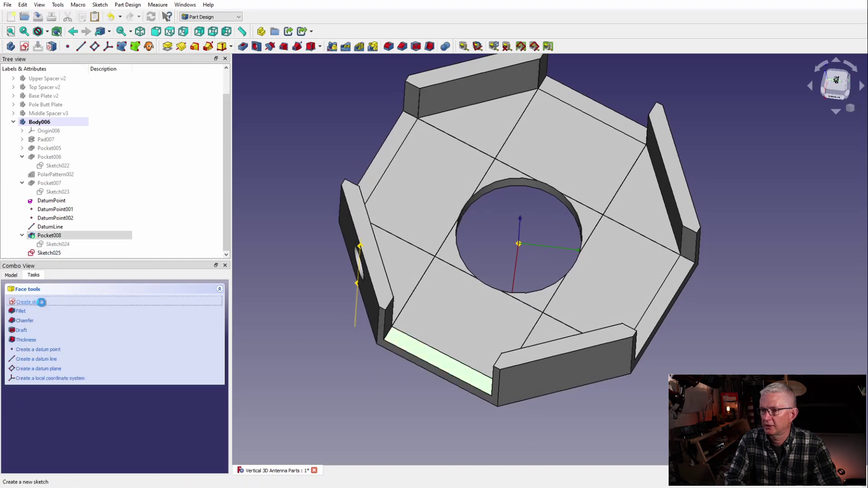
pyautogui.click(21, 156)
pyautogui.click(22, 174)
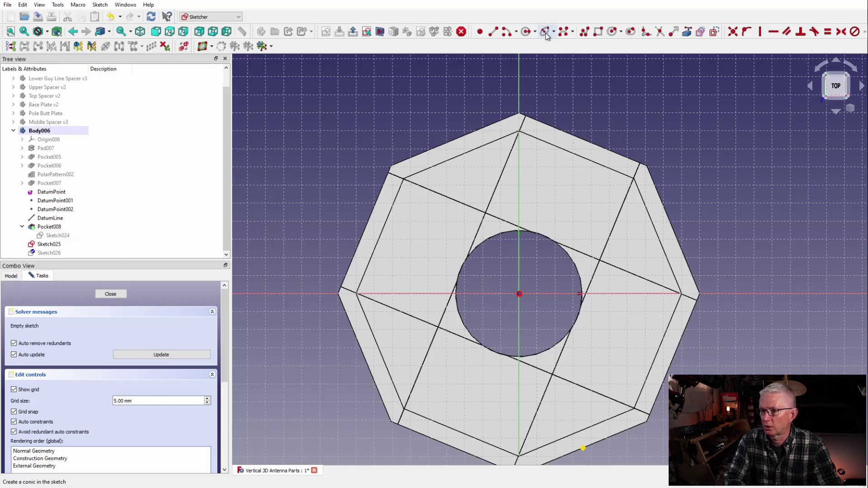
pyautogui.click(546, 32)
pyautogui.scroll(2, 572, 133)
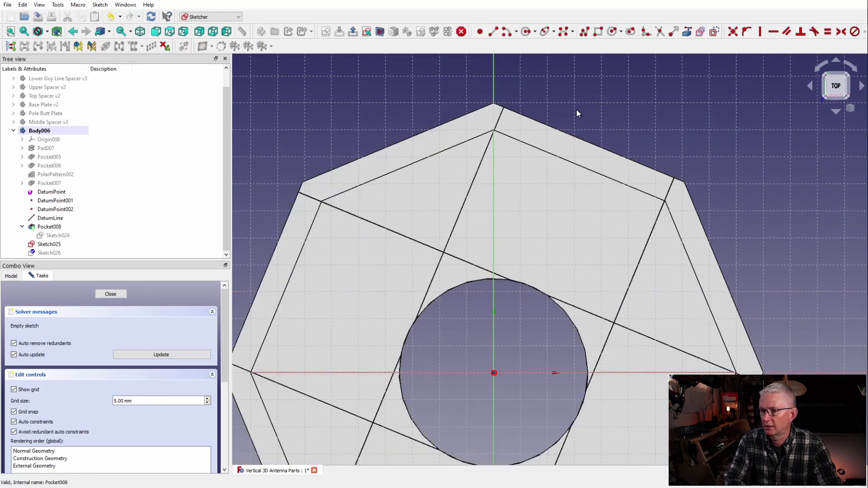
pyautogui.click(585, 32)
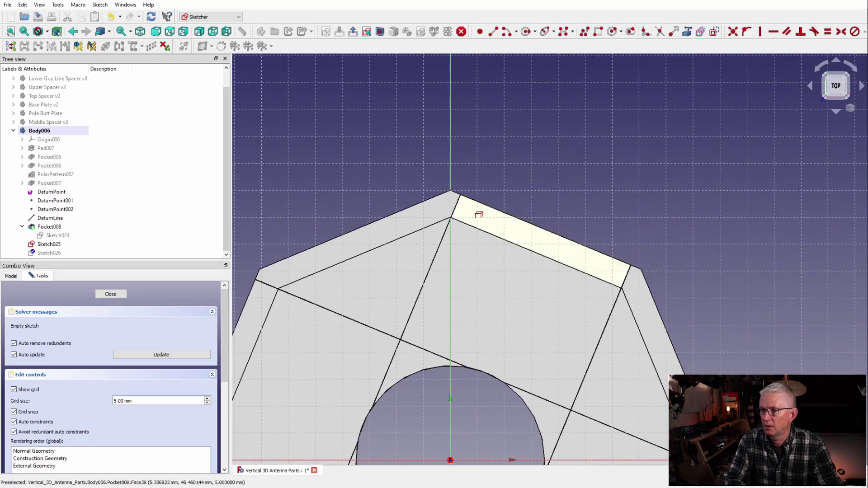
pyautogui.click(461, 194)
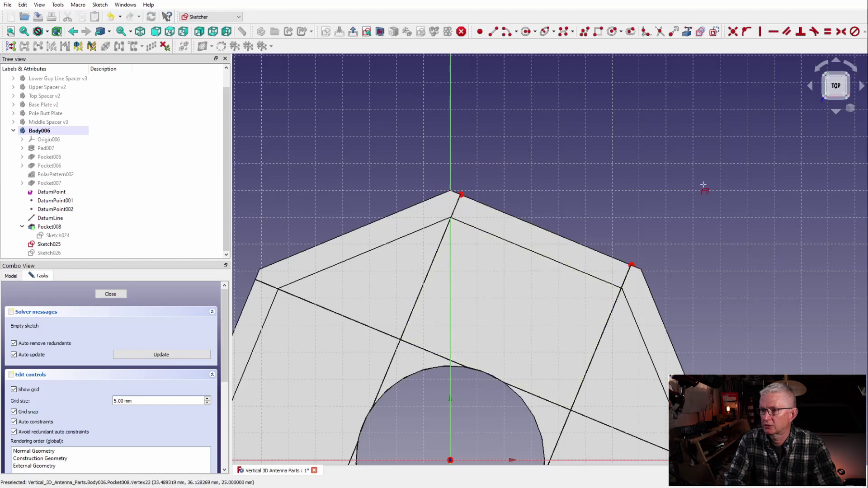
# Draw a three-segment polyline outward from one referenced corner and back to the other, with an outer side about 33 mm long.
pyautogui.click(586, 35)
pyautogui.click(460, 194)
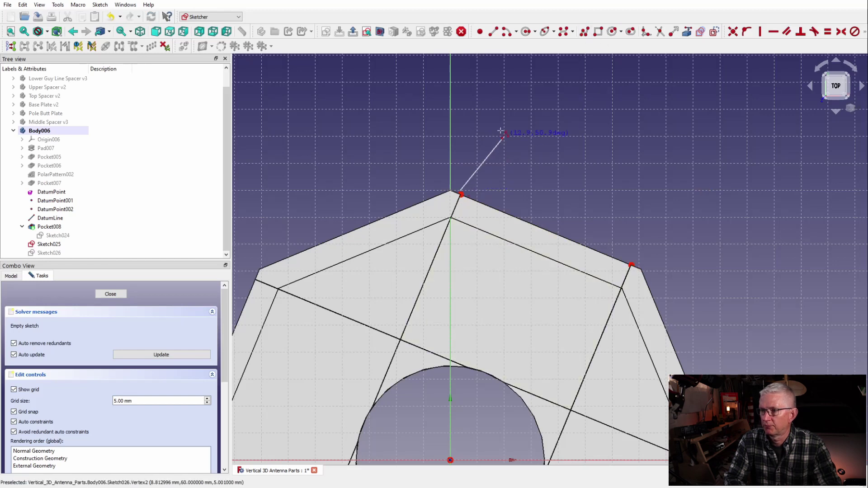
pyautogui.click(505, 110)
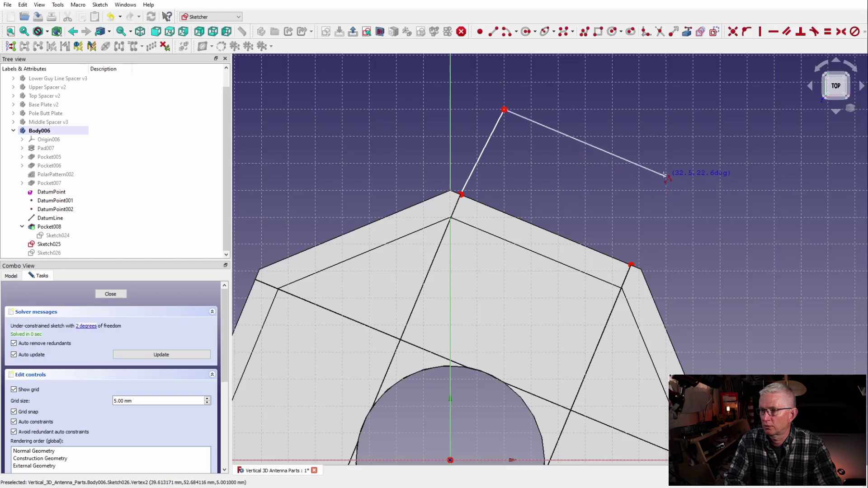
pyautogui.click(666, 181)
pyautogui.click(632, 265)
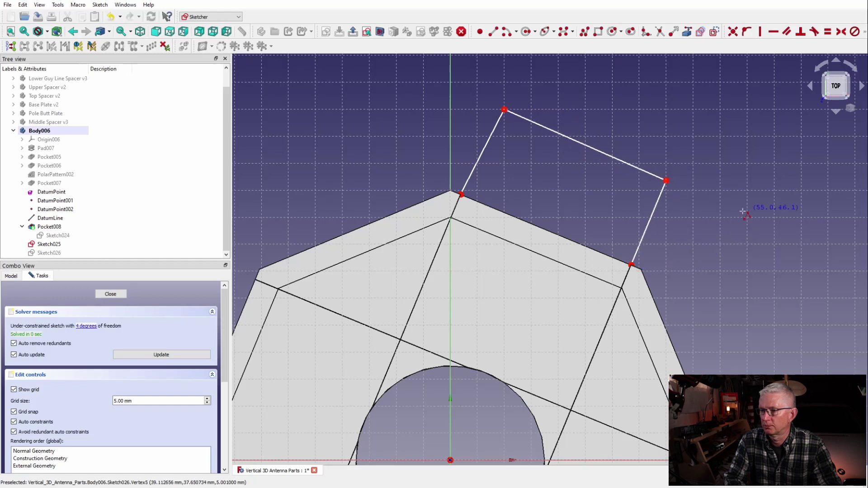
pyautogui.rightClick(623, 116)
# Constrain the angle between the outline's long outer side and its right side to 90°.
pyautogui.click(590, 147)
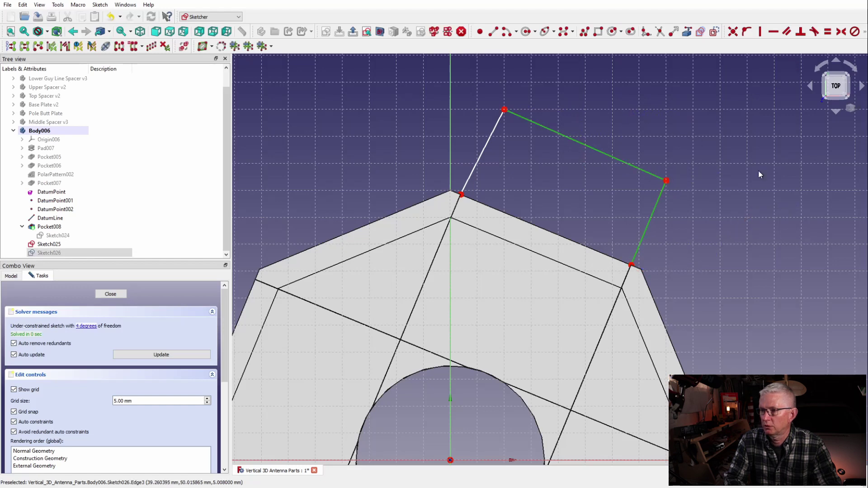
pyautogui.click(865, 32)
pyautogui.click(813, 48)
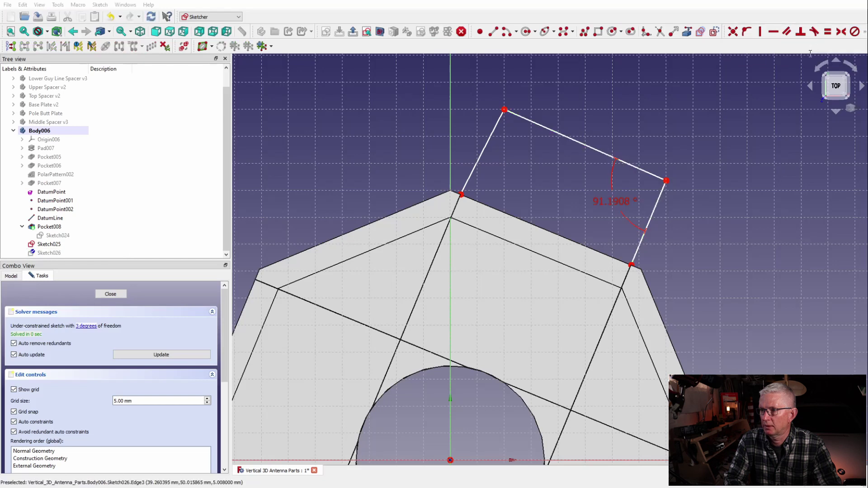
pyautogui.write('90')
pyautogui.press('Return')
# Constrain the angle between the outline's long outer side and its left side to 90°.
pyautogui.click(525, 118)
pyautogui.click(487, 145)
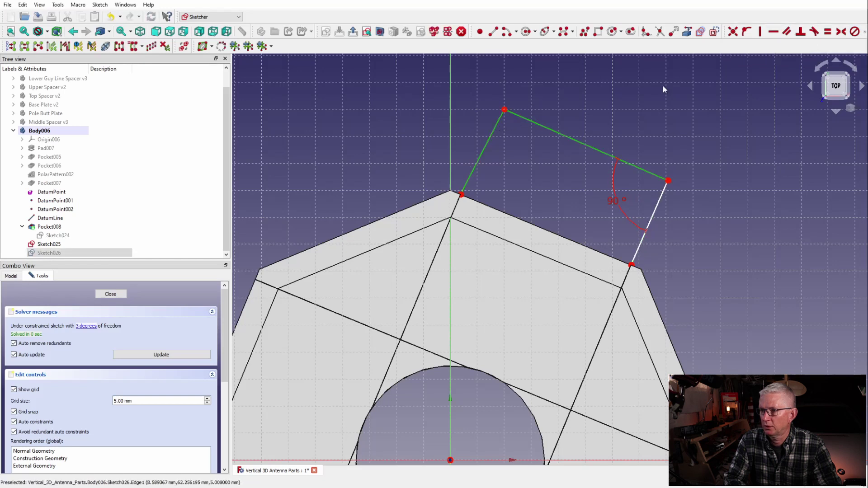
pyautogui.click(865, 32)
pyautogui.click(806, 50)
pyautogui.write('90')
pyautogui.press('Return')
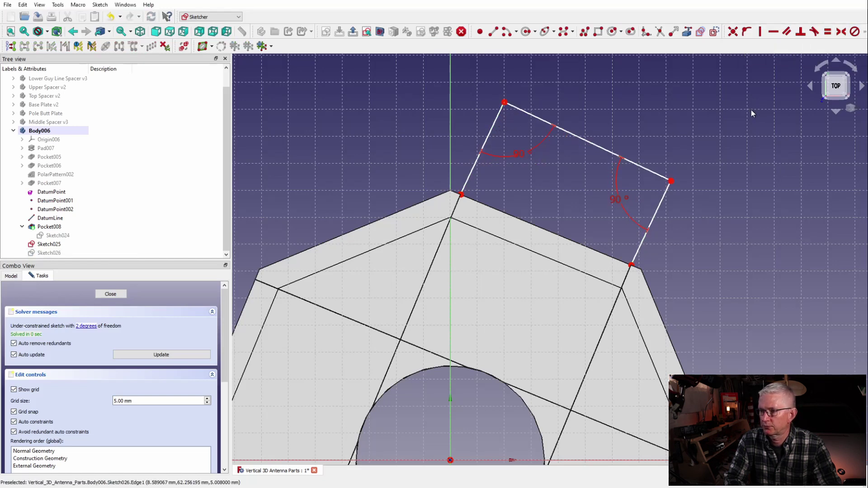
# Make the outline's two short sides equal in length and check how its outer side still moves.
pyautogui.moveTo(765, 163)
pyautogui.mouseDown(button='middle')
pyautogui.moveTo(750, 148)
pyautogui.moveTo(763, 172)
pyautogui.mouseUp(button='middle')
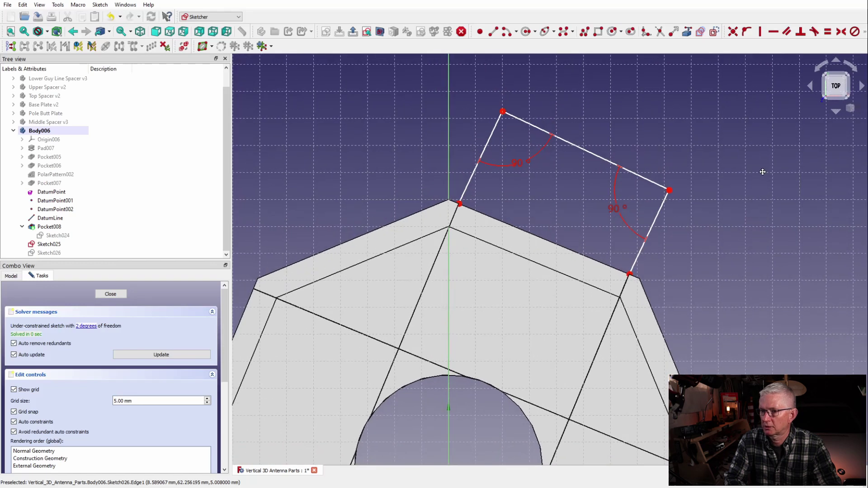
pyautogui.click(484, 150)
pyautogui.click(662, 209)
pyautogui.click(828, 32)
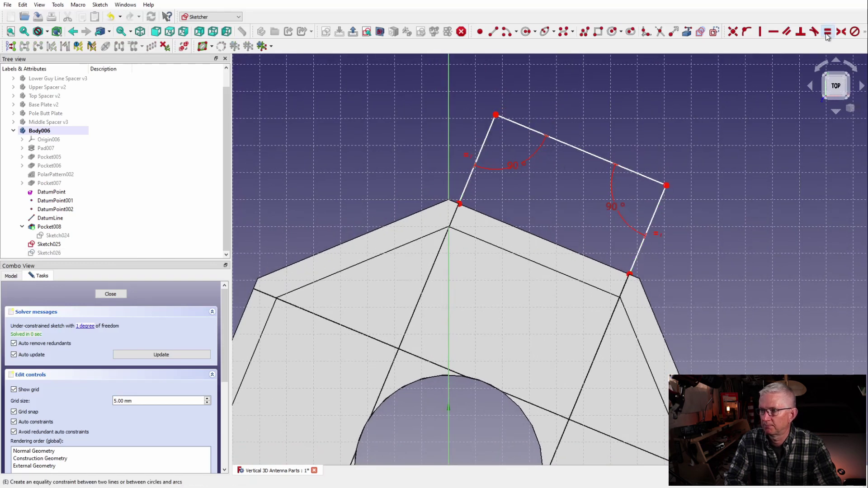
pyautogui.moveTo(639, 174)
pyautogui.mouseDown()
pyautogui.moveTo(618, 206)
pyautogui.moveTo(645, 170)
pyautogui.mouseUp()
# Set the vertical extent of the outline's right side to 16 mm and complete the outline along the tray edge.
pyautogui.click(659, 203)
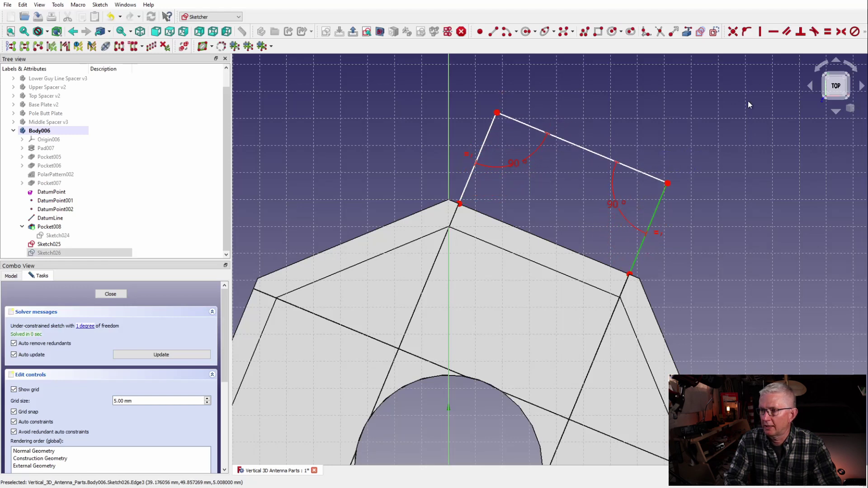
pyautogui.click(864, 34)
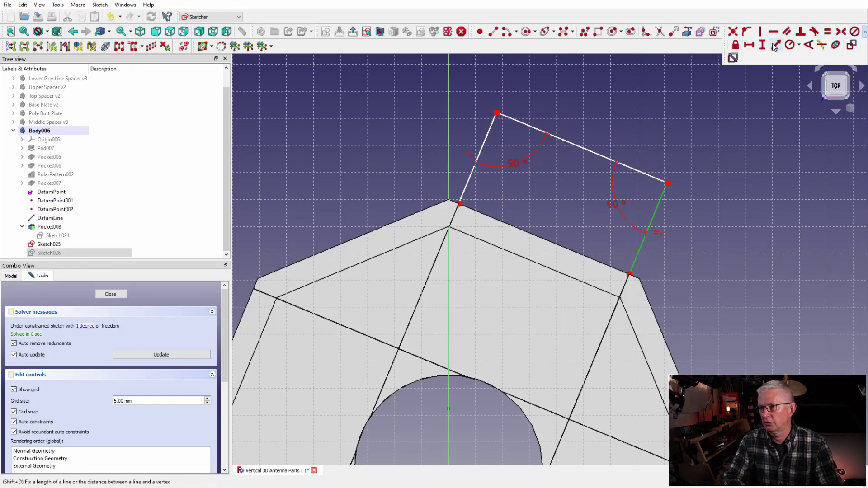
pyautogui.click(776, 48)
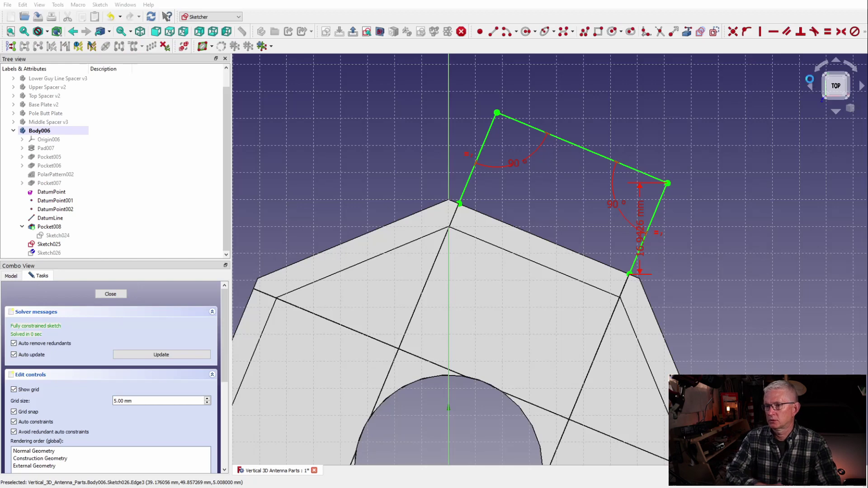
pyautogui.scroll(-2, 516, 59)
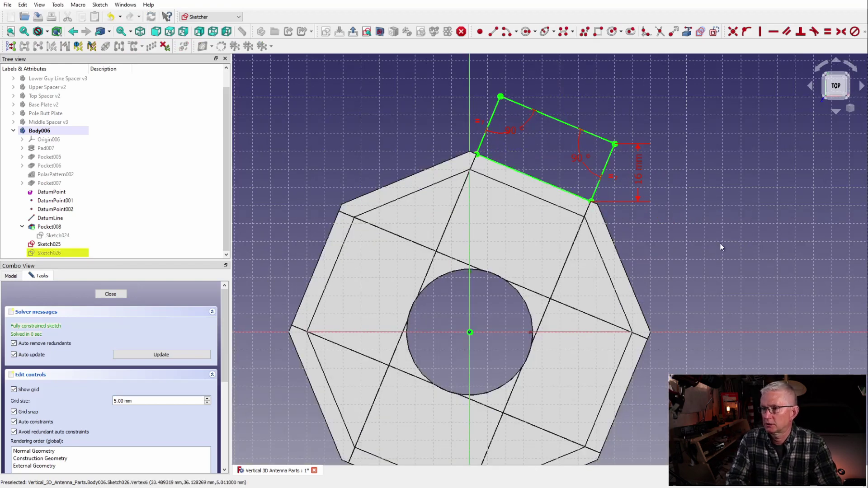
# Finish the sketch and pad the outline 5 mm in the reversed direction.
pyautogui.click(119, 294)
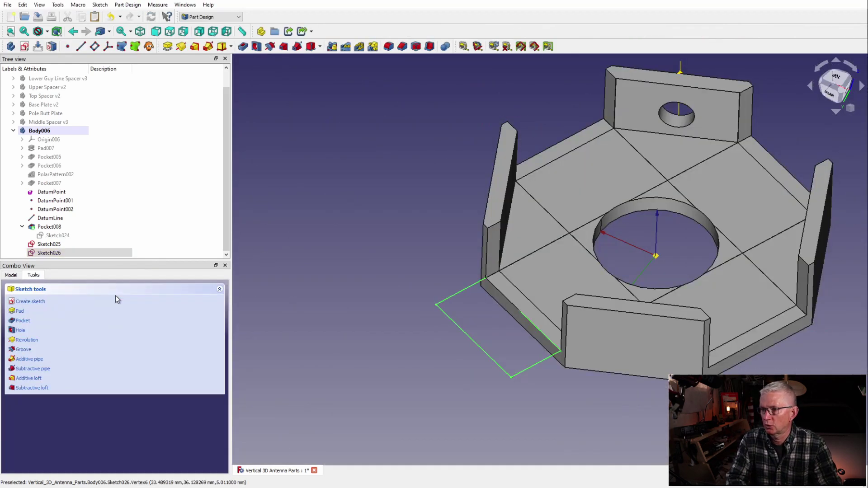
pyautogui.click(21, 312)
pyautogui.click(14, 406)
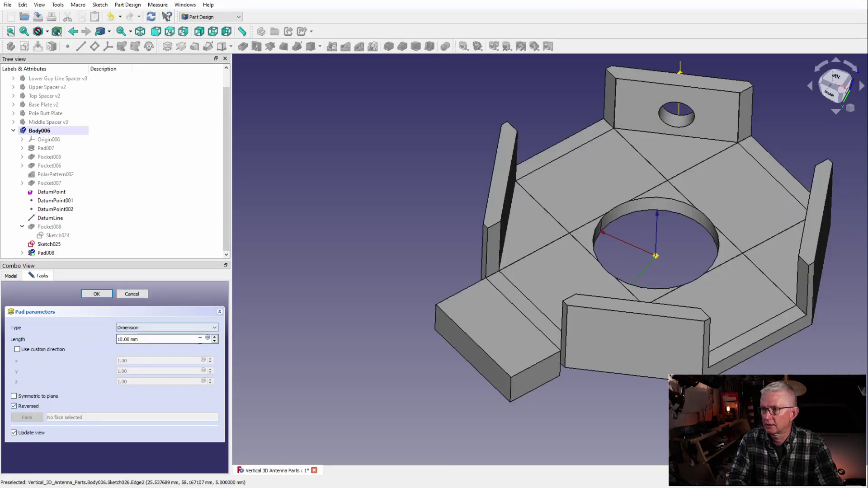
pyautogui.click(215, 342)
pyautogui.click(214, 342)
pyautogui.click(215, 341)
pyautogui.click(214, 341)
pyautogui.click(214, 341)
pyautogui.moveTo(373, 403); pyautogui.dragTo(380, 377, button='middle')
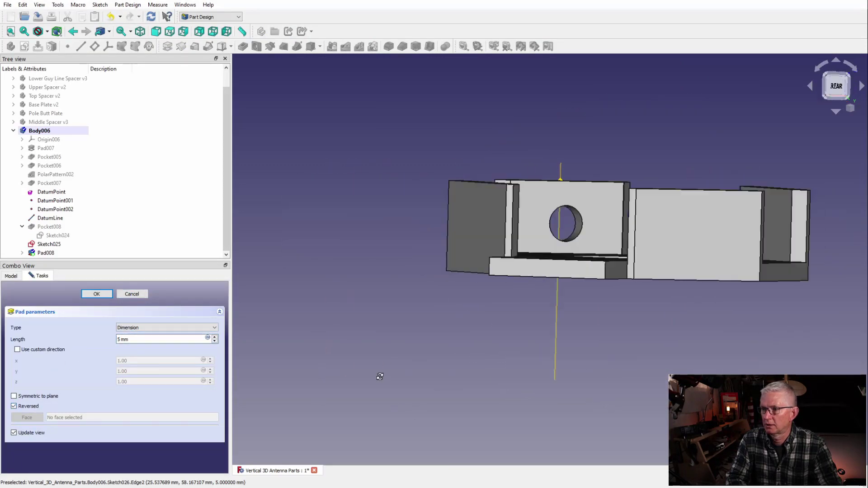
pyautogui.press('0')
pyautogui.click(84, 294)
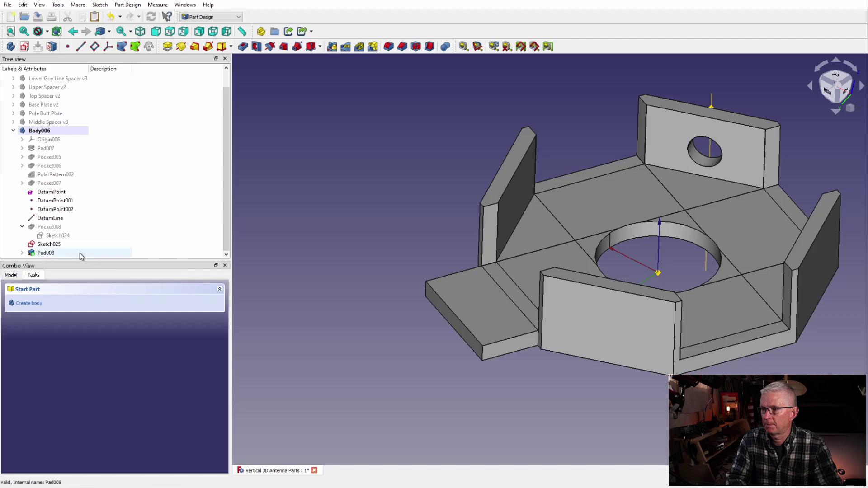
# Start a polar pattern with the edge extension Pad008 as its feature.
pyautogui.click(51, 254)
pyautogui.click(21, 253)
pyautogui.click(58, 253)
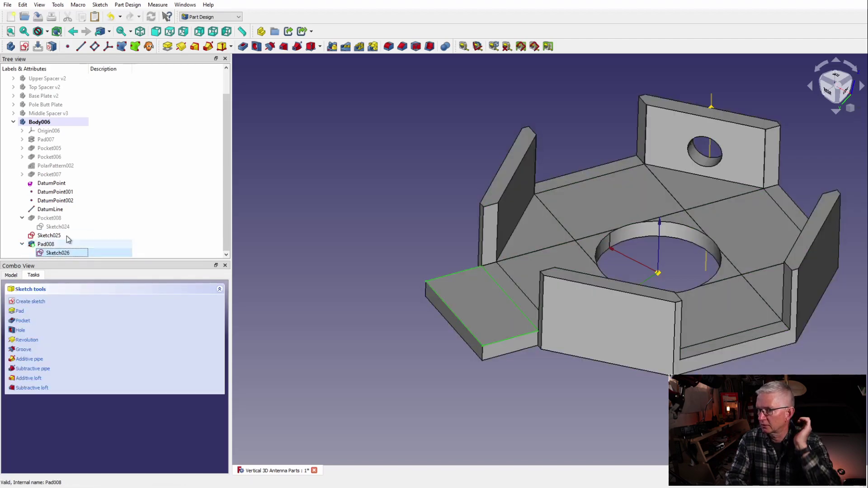
pyautogui.click(359, 46)
pyautogui.moveTo(215, 338); pyautogui.dragTo(214, 377)
pyautogui.click(35, 373)
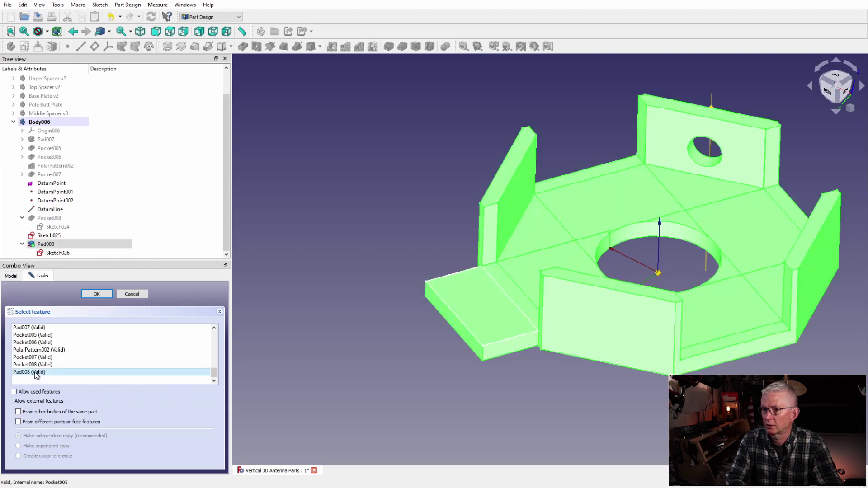
pyautogui.click(98, 294)
# Set the polar pattern to 4 occurrences over 360° about the normal sketch axis and accept it.
pyautogui.scroll(-3, 224, 402)
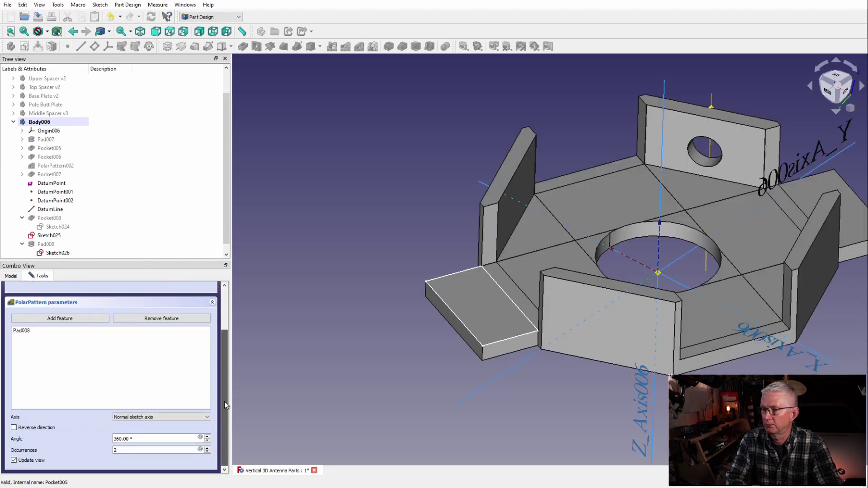
pyautogui.click(207, 449)
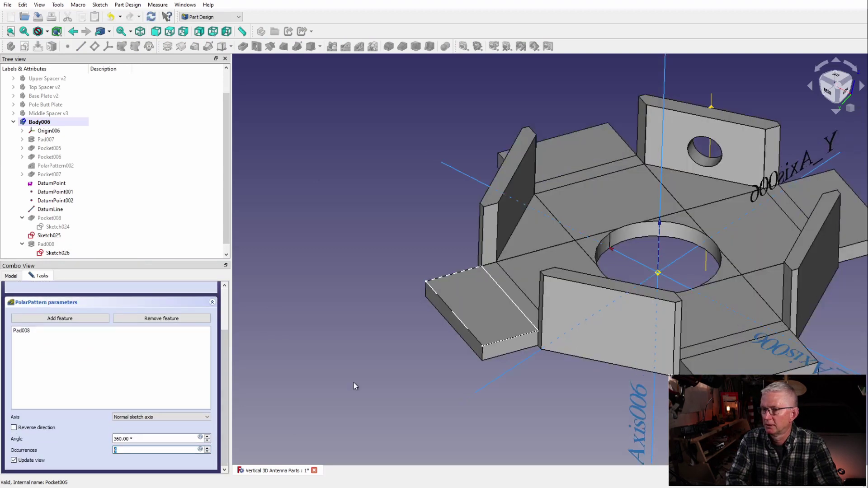
pyautogui.moveTo(355, 386); pyautogui.dragTo(186, 380, button='middle')
pyautogui.moveTo(185, 380); pyautogui.dragTo(361, 396)
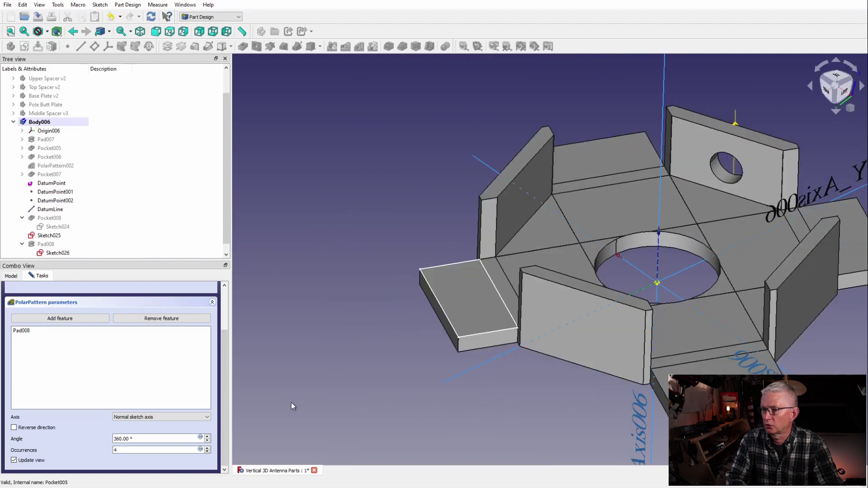
pyautogui.moveTo(225, 399); pyautogui.dragTo(215, 313)
pyautogui.click(94, 295)
# Delete the three old datum points and the datum line from the tray body, then dismiss the report view.
pyautogui.moveTo(541, 411); pyautogui.dragTo(305, 353, button='middle')
pyautogui.moveTo(579, 293); pyautogui.dragTo(550, 251, button='middle')
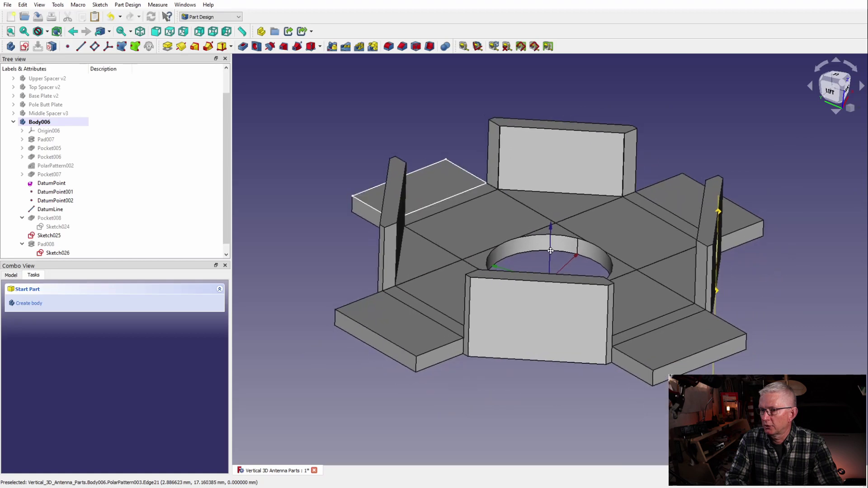
pyautogui.moveTo(550, 251); pyautogui.dragTo(537, 358)
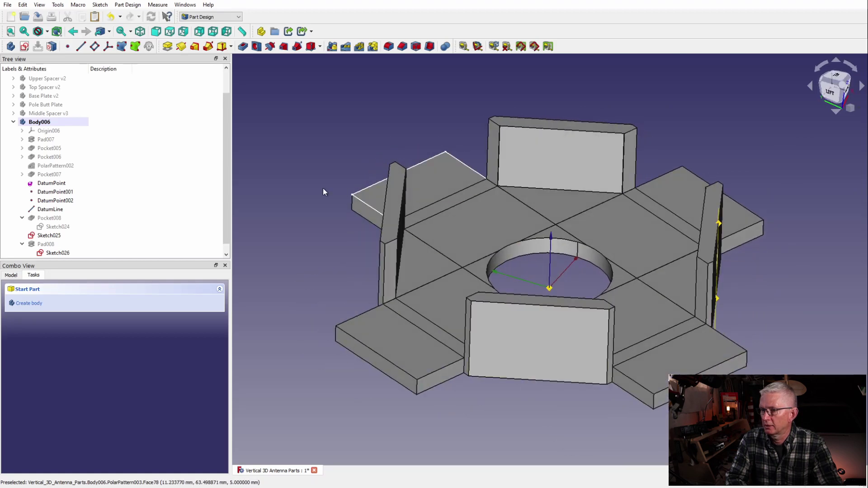
pyautogui.moveTo(207, 262); pyautogui.dragTo(207, 309)
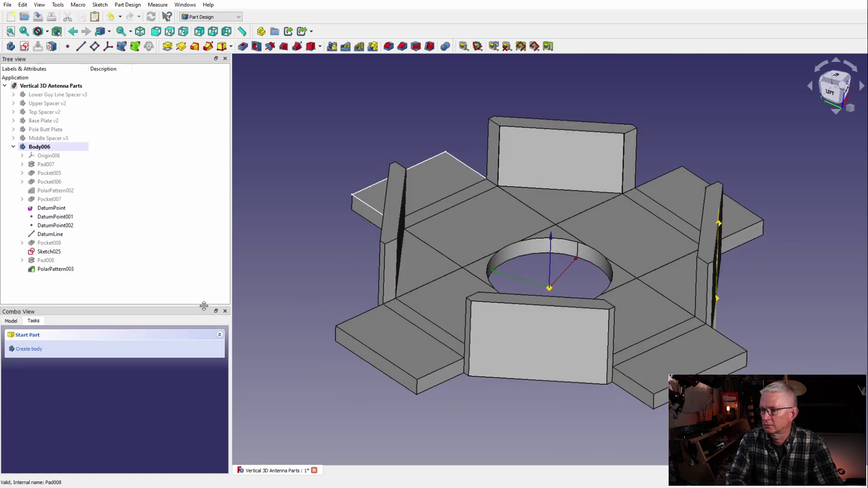
pyautogui.moveTo(796, 332); pyautogui.dragTo(392, 356)
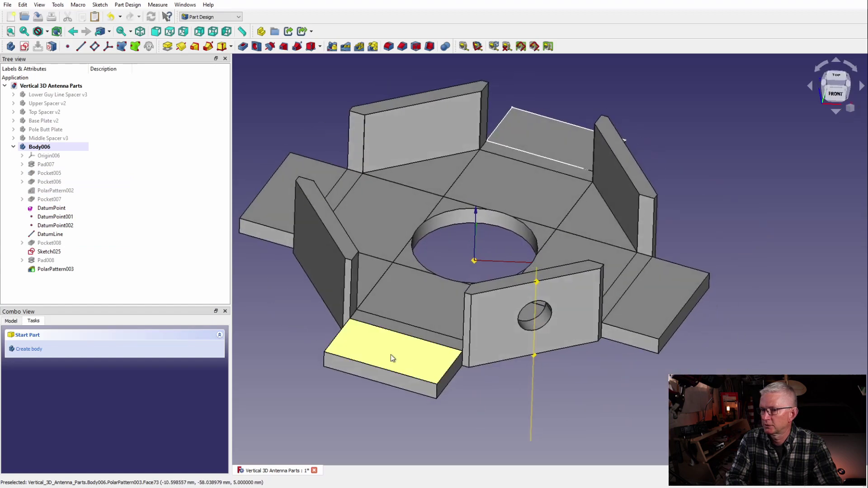
pyautogui.click(52, 208)
pyautogui.press('Delete')
pyautogui.click(58, 217)
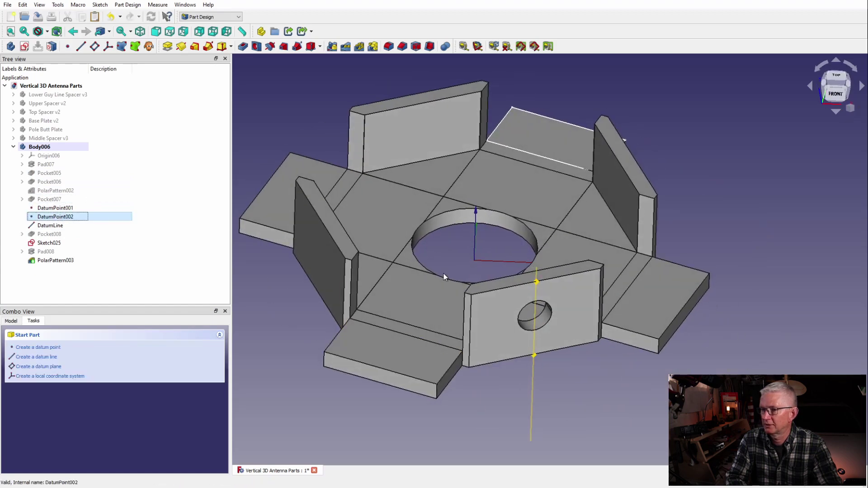
pyautogui.press('Delete')
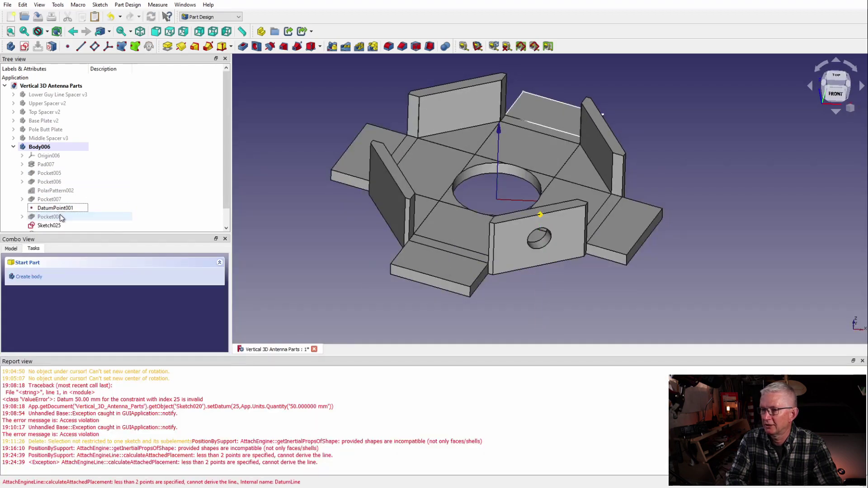
pyautogui.click(63, 210)
pyautogui.press('Delete')
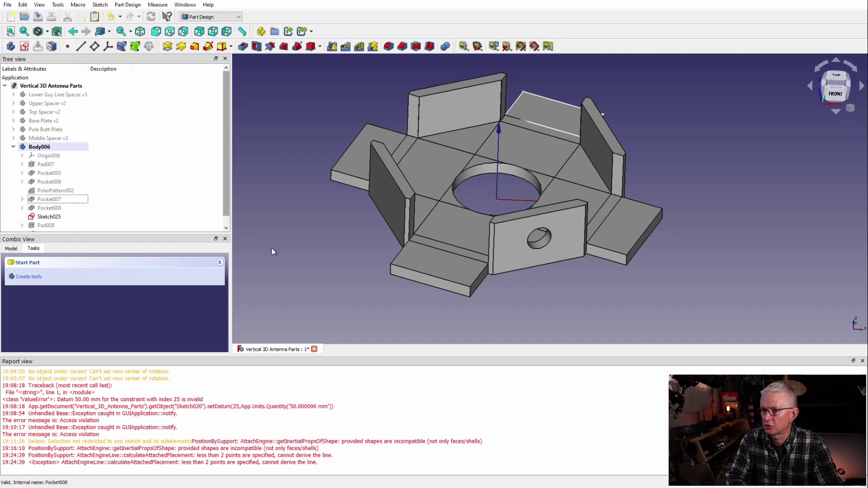
pyautogui.click(863, 361)
# Create a datum line through two datum points at the middle of a solid wall's upper and lower edges.
pyautogui.moveTo(554, 419); pyautogui.dragTo(696, 398, button='middle')
pyautogui.moveTo(497, 294); pyautogui.dragTo(504, 381, button='middle')
pyautogui.click(482, 319)
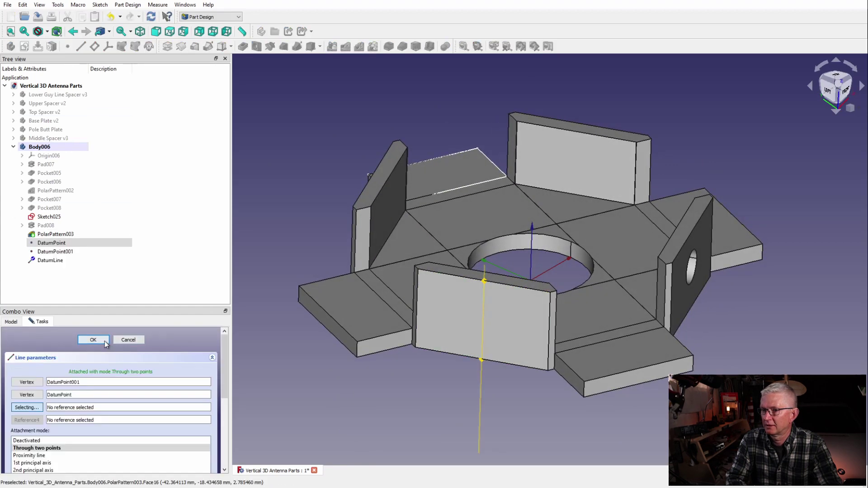
pyautogui.click(103, 341)
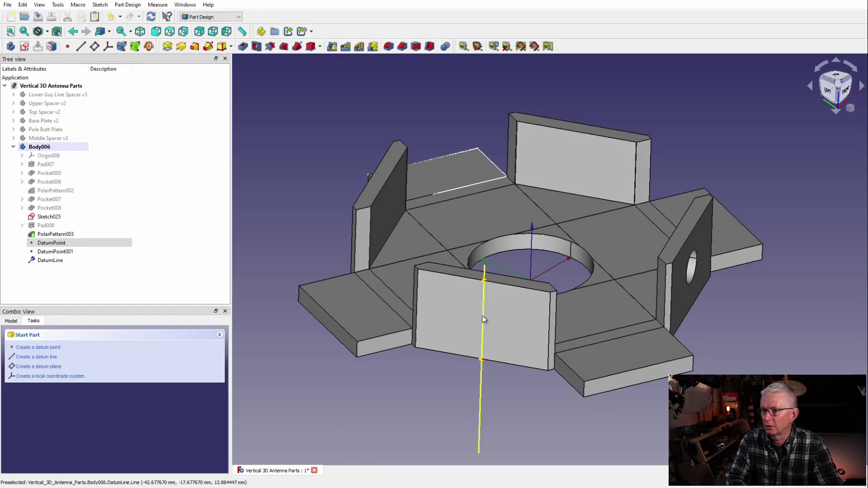
pyautogui.click(462, 336)
pyautogui.click(31, 347)
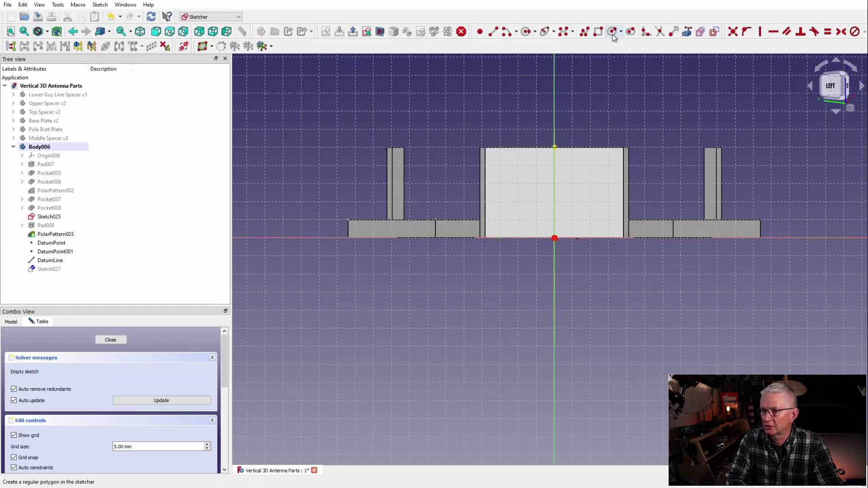
pyautogui.click(525, 32)
pyautogui.click(554, 186)
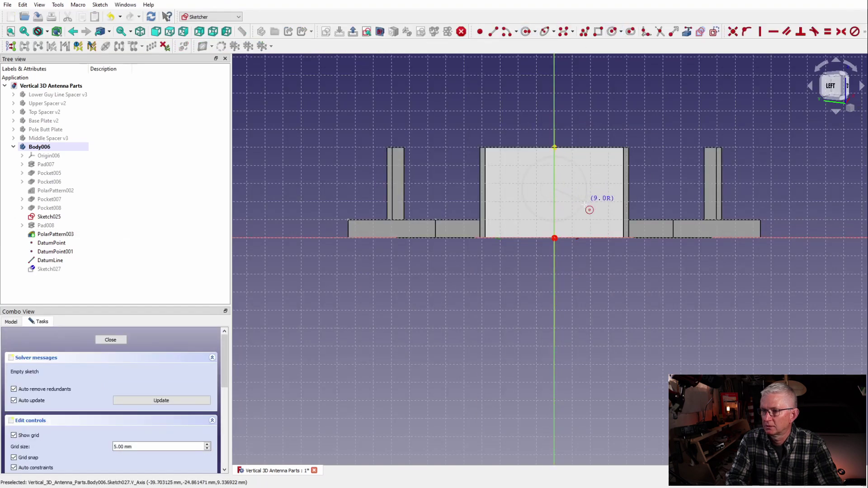
pyautogui.click(110, 340)
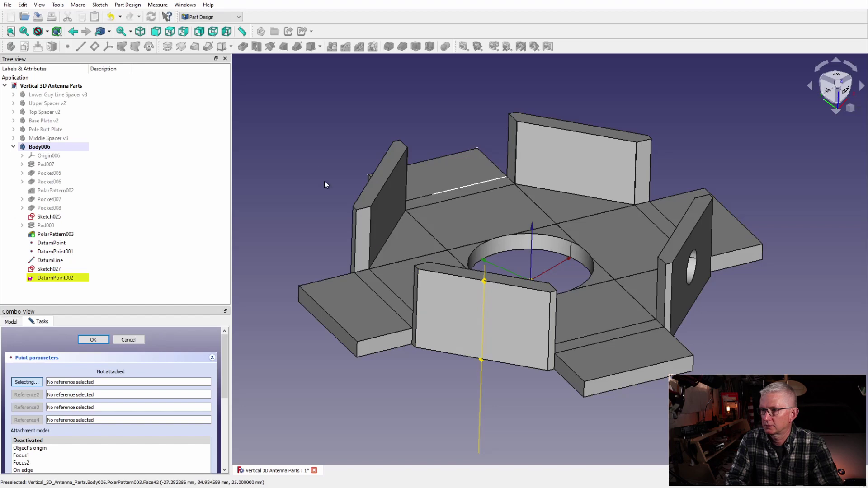
pyautogui.click(140, 340)
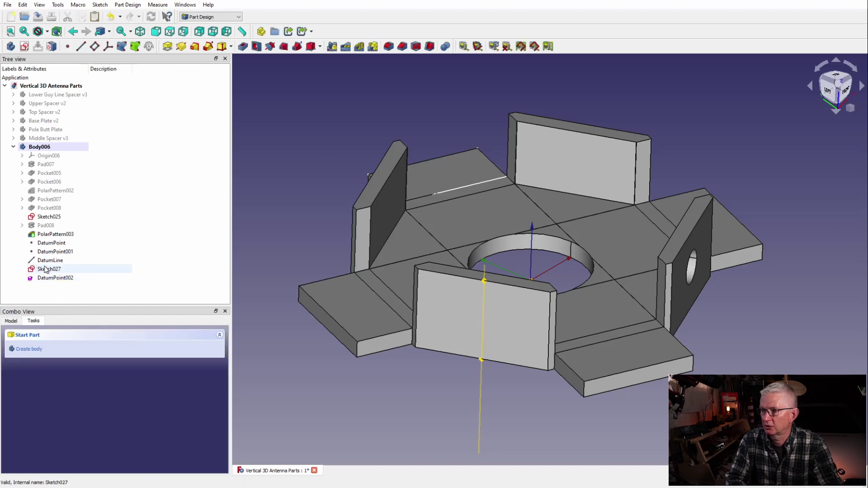
# Start a sketch on the solid wall's outer face and draw a circle centred on the vertical axis about 12.4 mm above the origin.
pyautogui.click(441, 299)
pyautogui.click(32, 346)
pyautogui.click(525, 31)
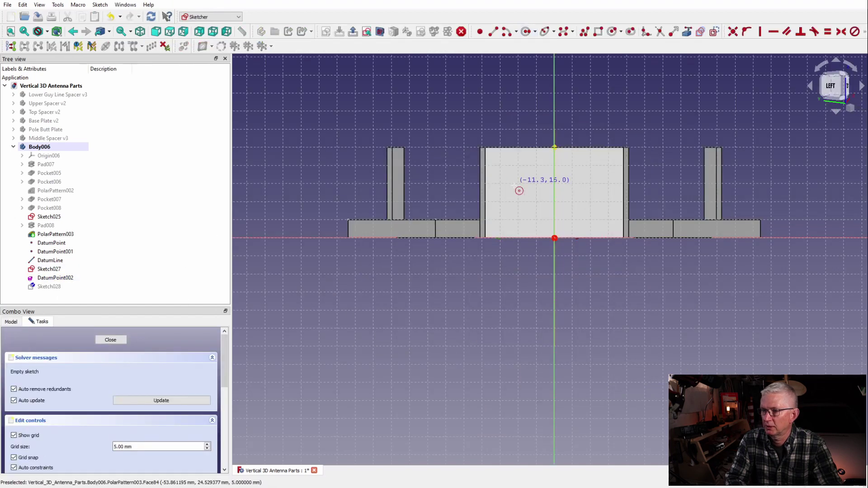
pyautogui.click(555, 184)
pyautogui.click(564, 194)
pyautogui.moveTo(556, 187); pyautogui.dragTo(554, 192)
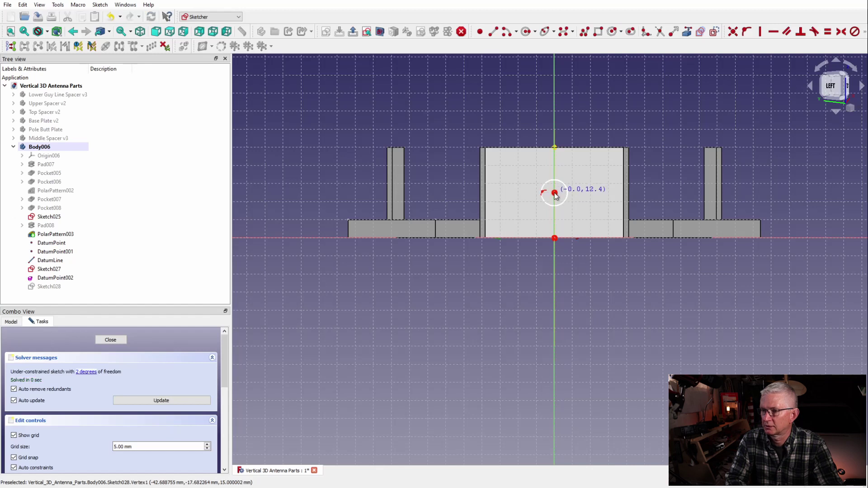
# Constrain the wall circle's radius to 2.5 mm and close the sketch.
pyautogui.click(565, 198)
pyautogui.click(866, 33)
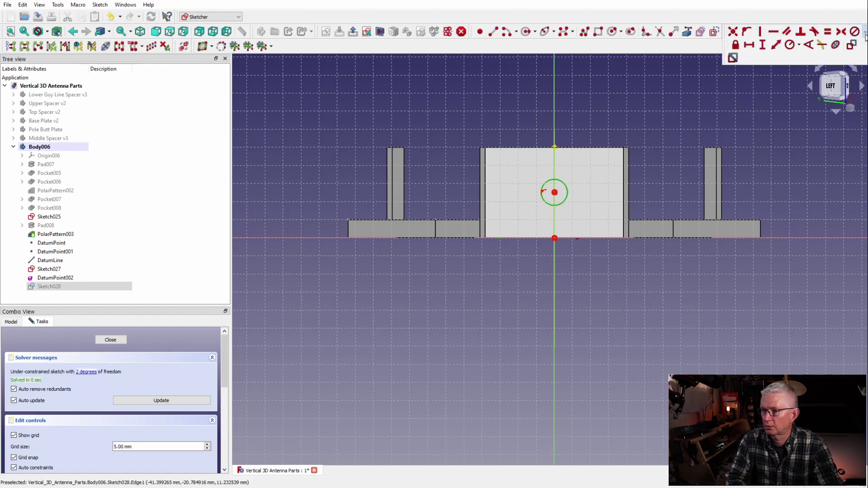
pyautogui.click(790, 49)
pyautogui.write('2.5')
pyautogui.press('Return')
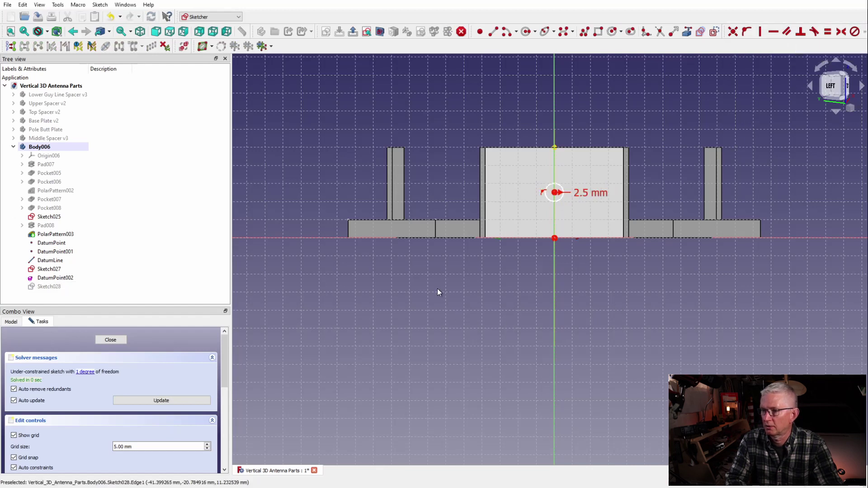
pyautogui.click(110, 340)
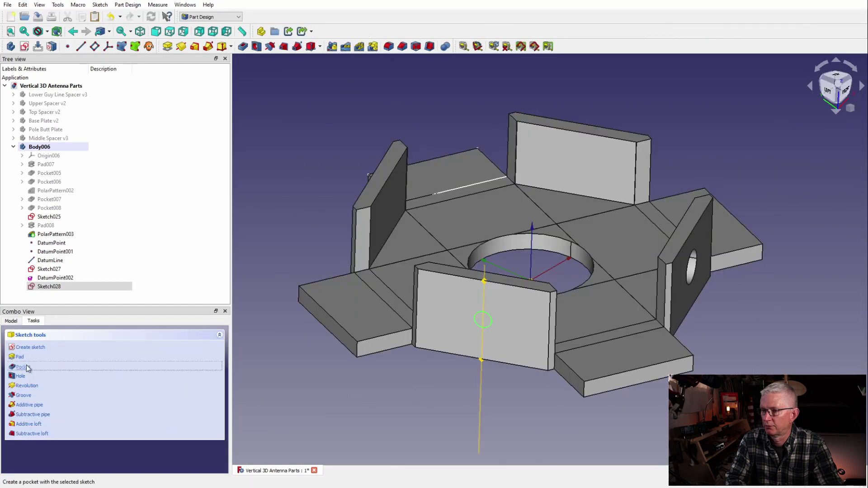
# Pocket the 2.5 mm radius circle sketch to cut a hole through the solid wall.
pyautogui.click(26, 369)
pyautogui.moveTo(407, 362); pyautogui.dragTo(297, 417, button='middle')
pyautogui.click(91, 339)
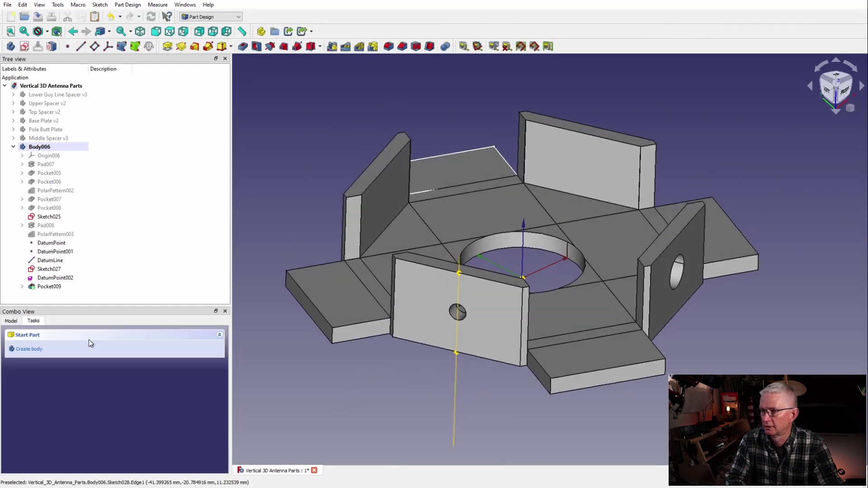
pyautogui.click(50, 287)
pyautogui.click(359, 46)
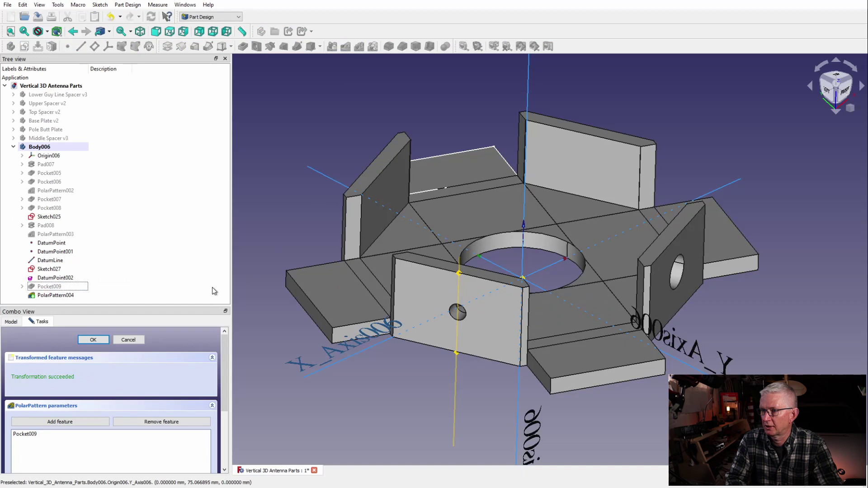
pyautogui.click(207, 449)
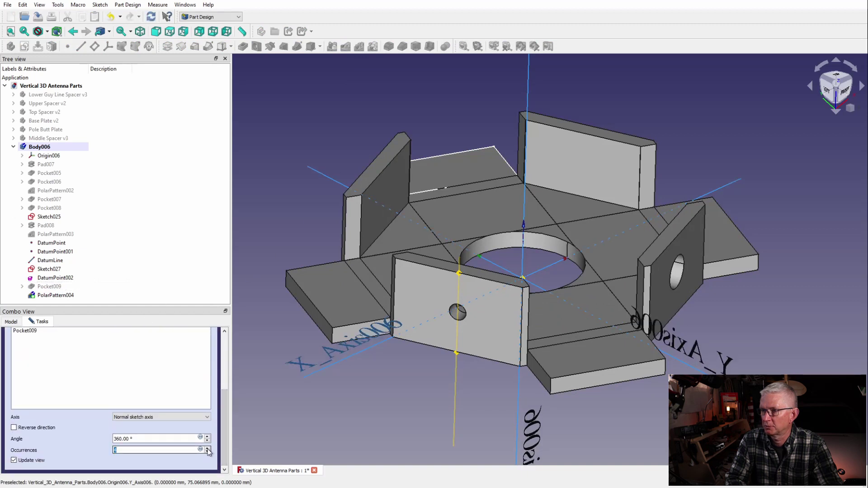
pyautogui.click(207, 449)
pyautogui.moveTo(224, 423); pyautogui.dragTo(223, 365)
pyautogui.click(135, 339)
# Polar-pattern the small wall hole about the base Z axis over 360° with 4 occurrences.
pyautogui.click(458, 313)
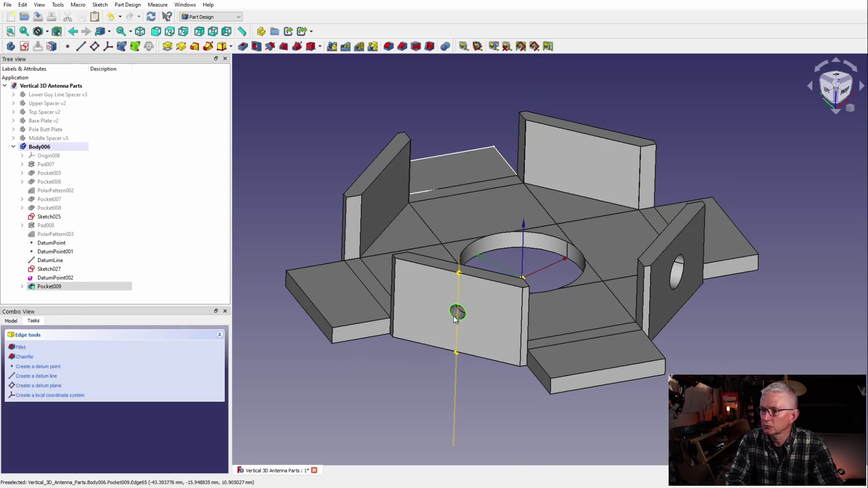
pyautogui.click(23, 288)
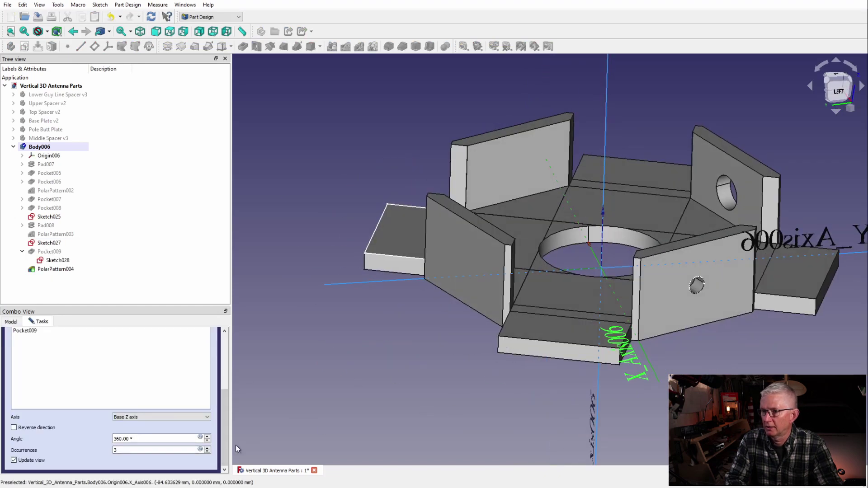
pyautogui.click(207, 448)
pyautogui.click(207, 449)
pyautogui.click(208, 452)
pyautogui.write('4')
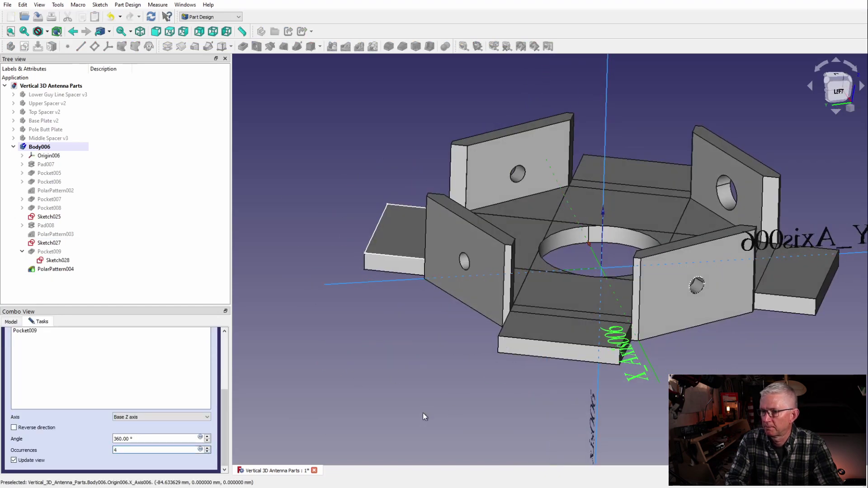
pyautogui.moveTo(423, 413)
pyautogui.mouseDown(button='middle')
pyautogui.moveTo(340, 407)
pyautogui.moveTo(311, 431)
pyautogui.moveTo(286, 405)
pyautogui.mouseUp(button='middle')
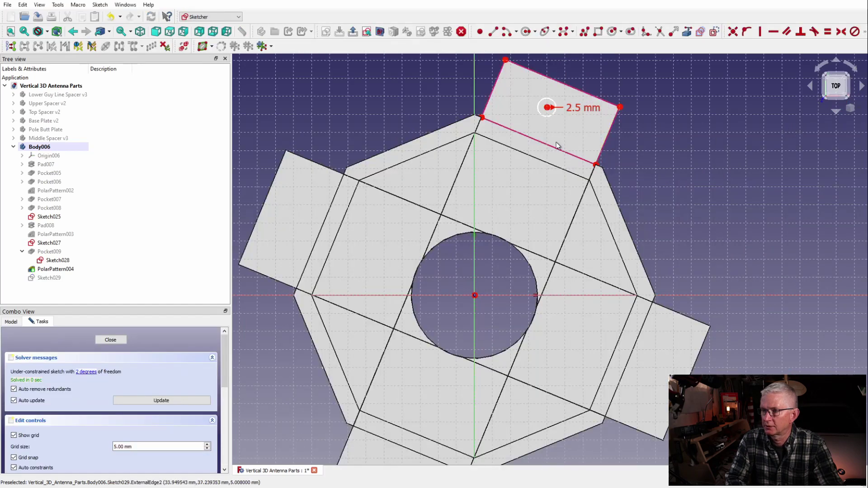
# Try to constrain the circle's centre symmetrically using the outline edges of the edge extension.
pyautogui.click(493, 90)
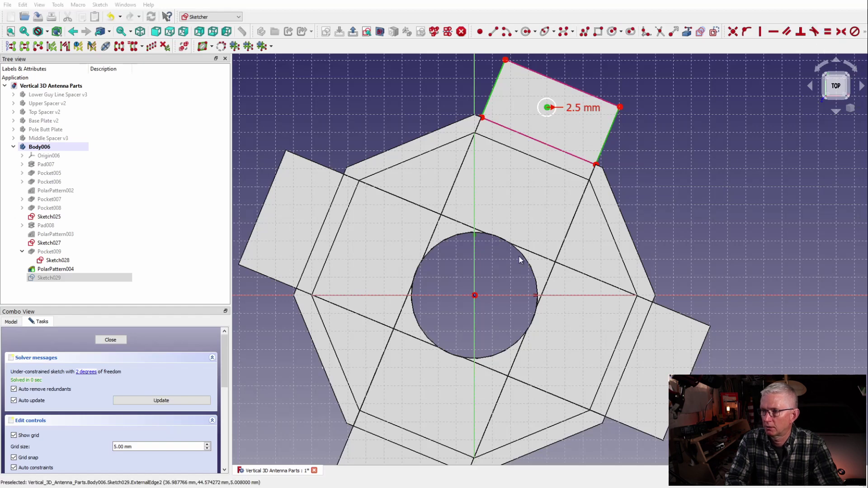
pyautogui.click(581, 90)
pyautogui.click(841, 31)
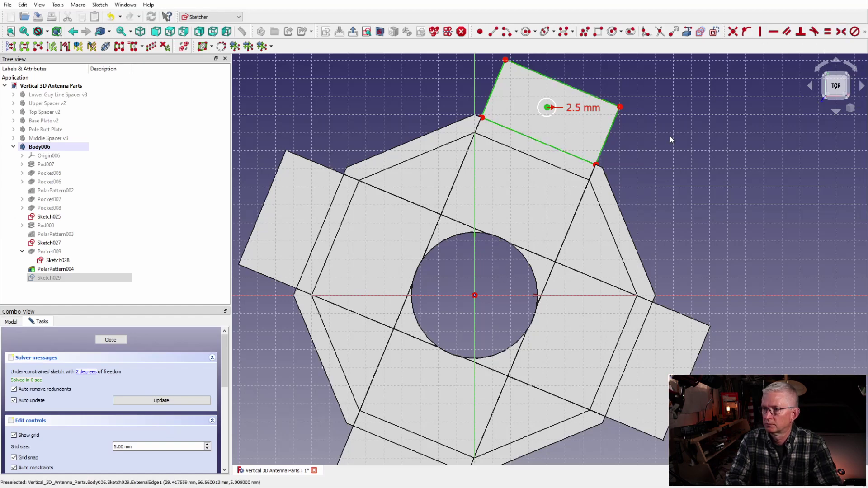
pyautogui.click(655, 140)
# Constrain the circle's centre symmetrically between two diagonally opposite corners of the edge extension and close the sketch.
pyautogui.click(620, 107)
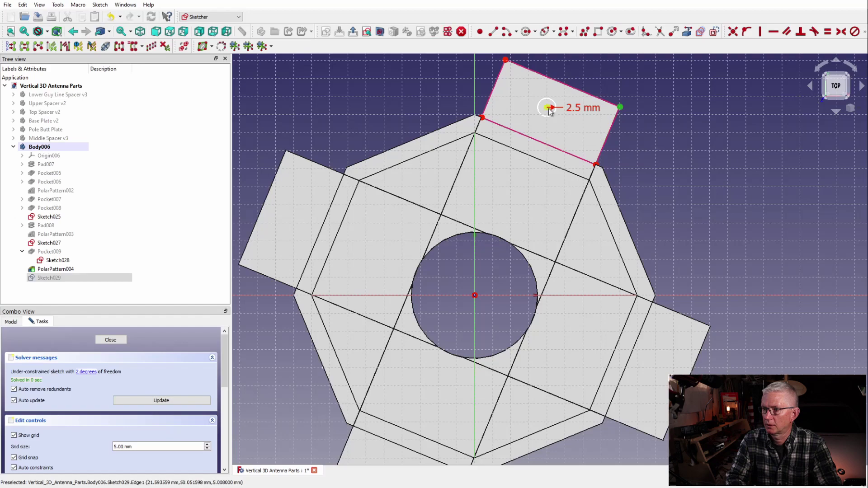
pyautogui.click(505, 60)
pyautogui.click(841, 32)
pyautogui.click(110, 340)
pyautogui.moveTo(294, 370)
pyautogui.mouseDown(button='middle')
pyautogui.moveTo(442, 273)
pyautogui.moveTo(366, 324)
pyautogui.moveTo(287, 351)
pyautogui.moveTo(421, 394)
pyautogui.moveTo(432, 411)
pyautogui.mouseUp(button='middle')
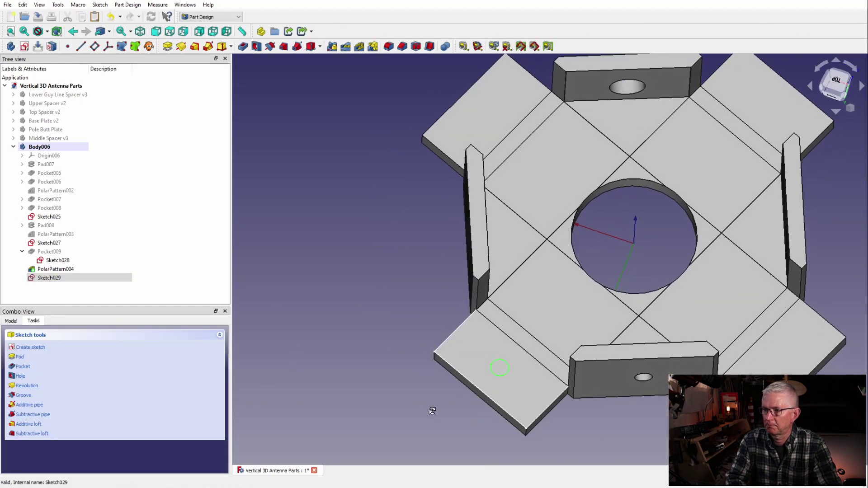
pyautogui.click(115, 396)
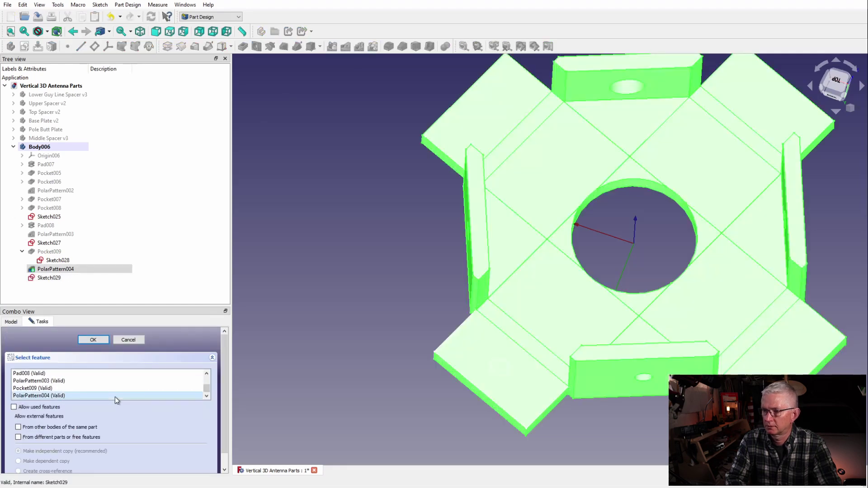
pyautogui.click(121, 389)
pyautogui.click(118, 397)
pyautogui.click(383, 406)
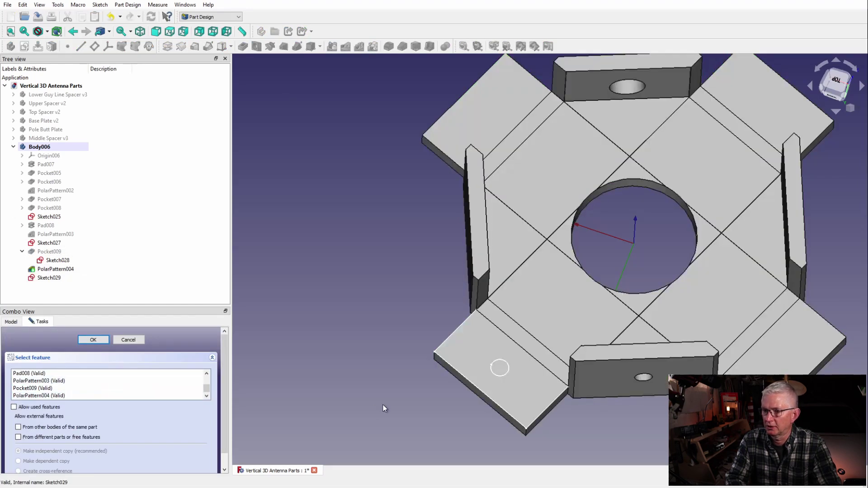
pyautogui.click(501, 375)
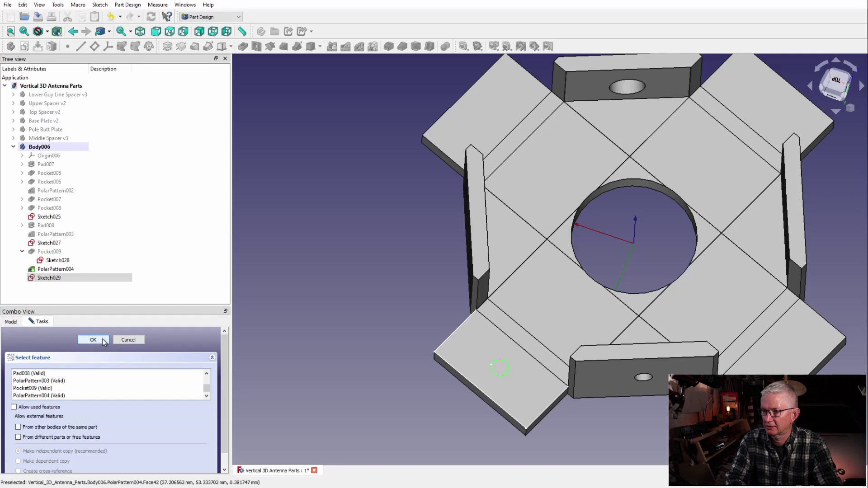
pyautogui.click(127, 342)
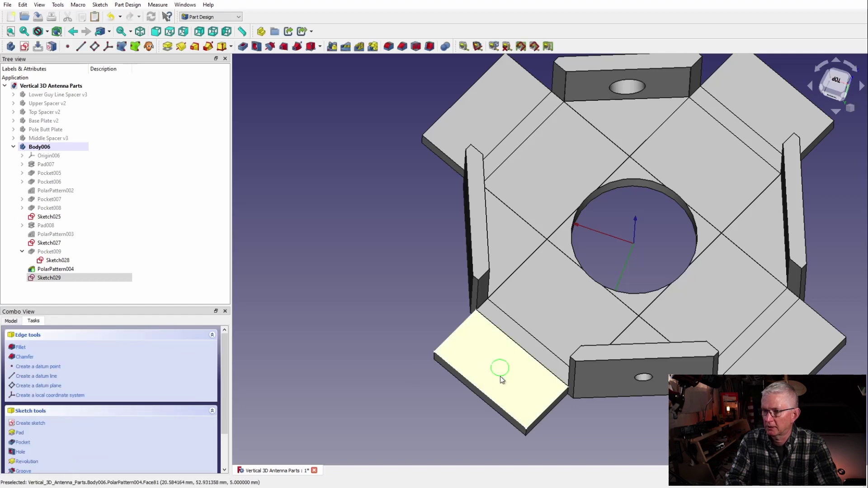
# Pocket the circle through the edge extension and polar-pattern the hole over 360° with 4 occurrences.
pyautogui.click(23, 444)
pyautogui.click(88, 341)
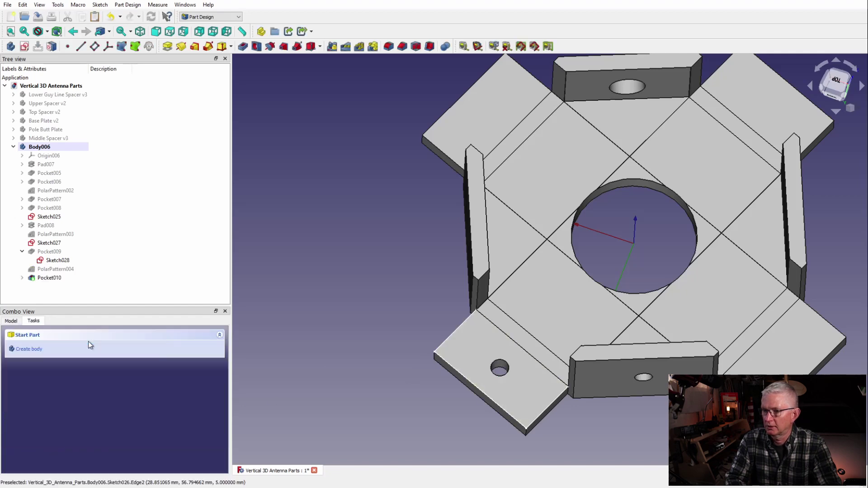
pyautogui.click(49, 278)
pyautogui.click(359, 46)
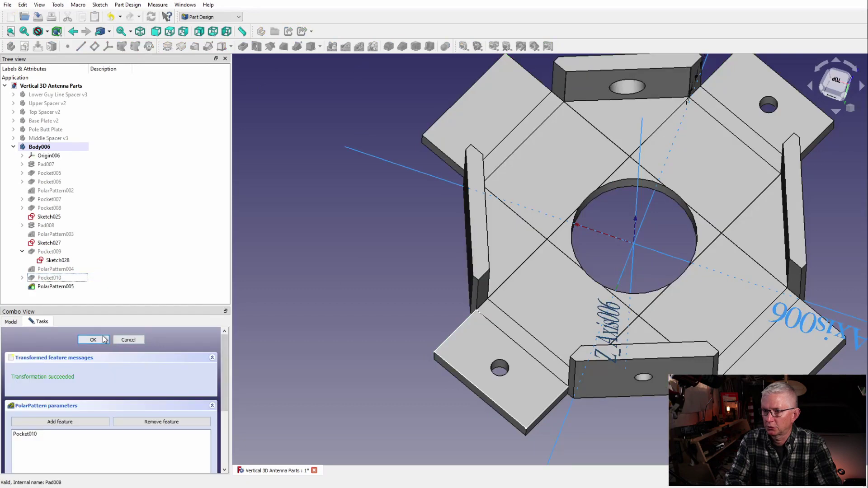
pyautogui.scroll(-5, 224, 389)
pyautogui.click(207, 450)
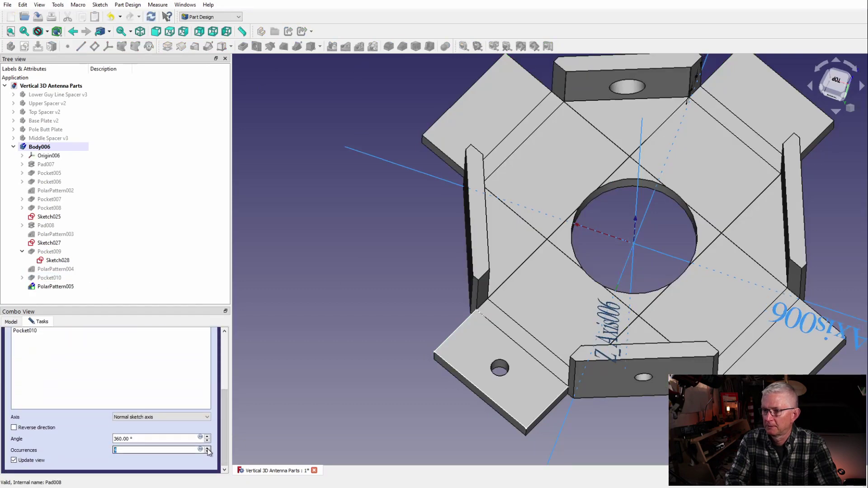
pyautogui.write('4')
pyautogui.scroll(5, 215, 359)
# Show the tray in wireframe and fillet the eight outer vertical corner edges of the four extensions with a 1 mm radius.
pyautogui.moveTo(331, 360)
pyautogui.mouseDown(button='middle')
pyautogui.moveTo(264, 275)
pyautogui.moveTo(647, 306)
pyautogui.moveTo(786, 305)
pyautogui.moveTo(505, 349)
pyautogui.moveTo(407, 334)
pyautogui.moveTo(385, 361)
pyautogui.mouseUp(button='middle')
pyautogui.press('v')
pyautogui.press('3')
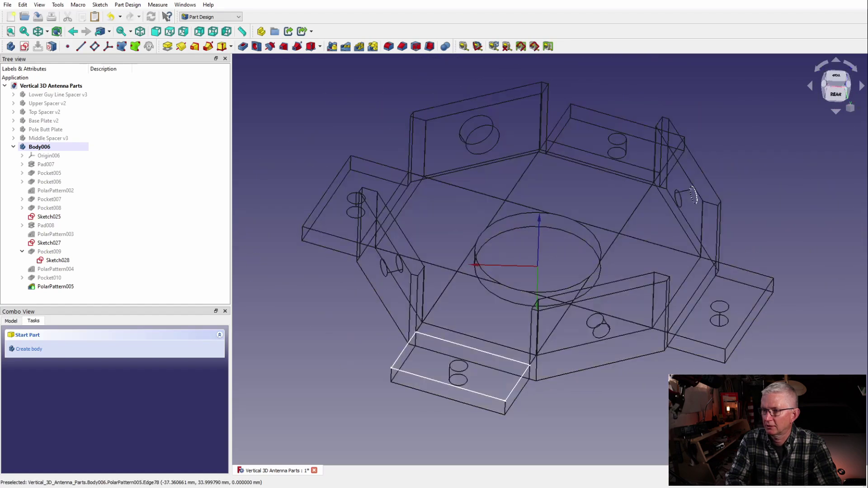
pyautogui.click(725, 357)
pyautogui.click(20, 347)
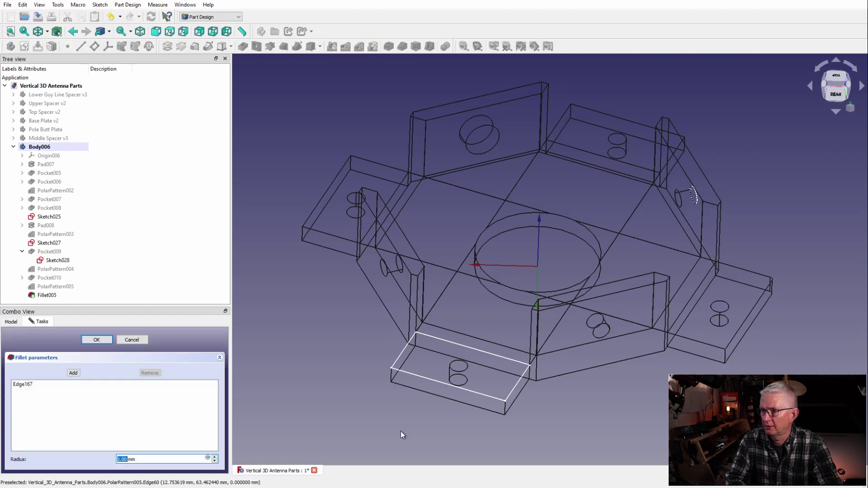
pyautogui.click(514, 402)
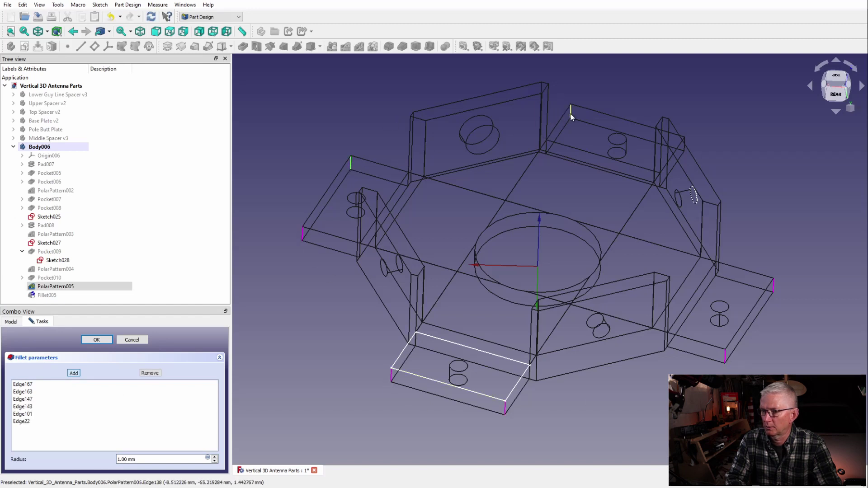
pyautogui.click(103, 342)
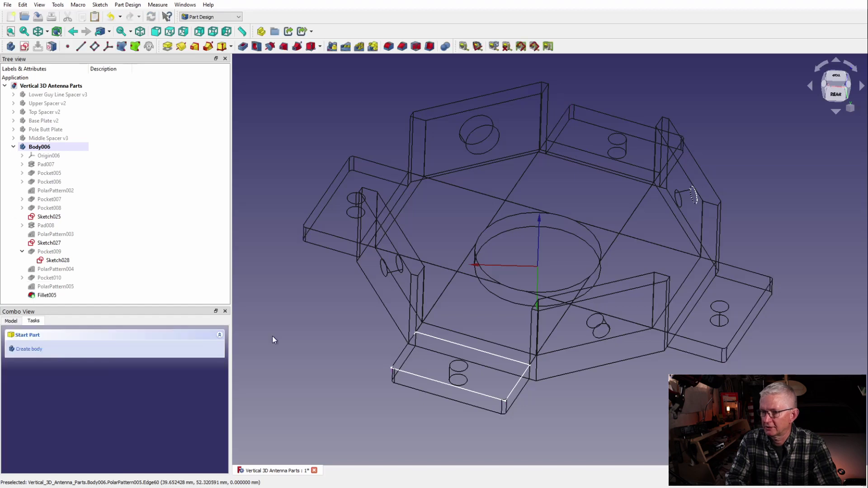
# Restore the shaded display and increase the radius of the fillet on the extensions' outer corners.
pyautogui.press('v')
pyautogui.press('1')
pyautogui.moveTo(358, 385)
pyautogui.mouseDown(button='middle')
pyautogui.moveTo(325, 373)
pyautogui.moveTo(297, 270)
pyautogui.moveTo(482, 423)
pyautogui.mouseUp(button='middle')
pyautogui.doubleClick(47, 295)
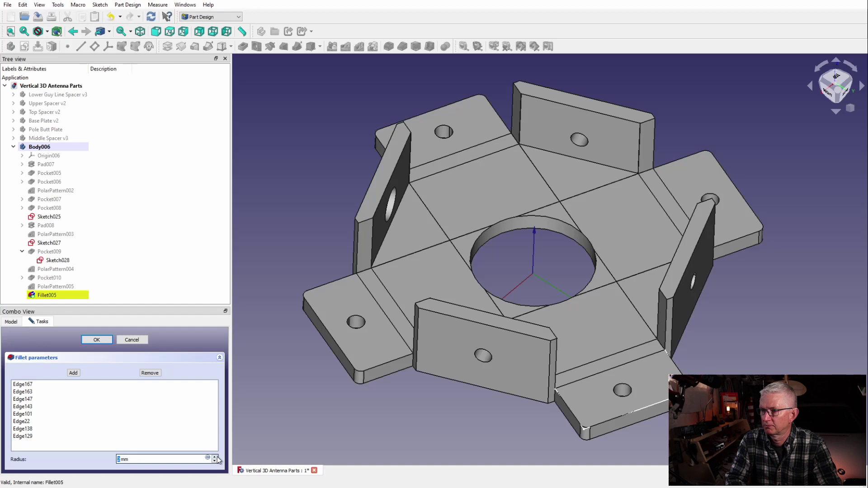
pyautogui.click(96, 340)
pyautogui.moveTo(371, 407); pyautogui.dragTo(614, 437, button='middle')
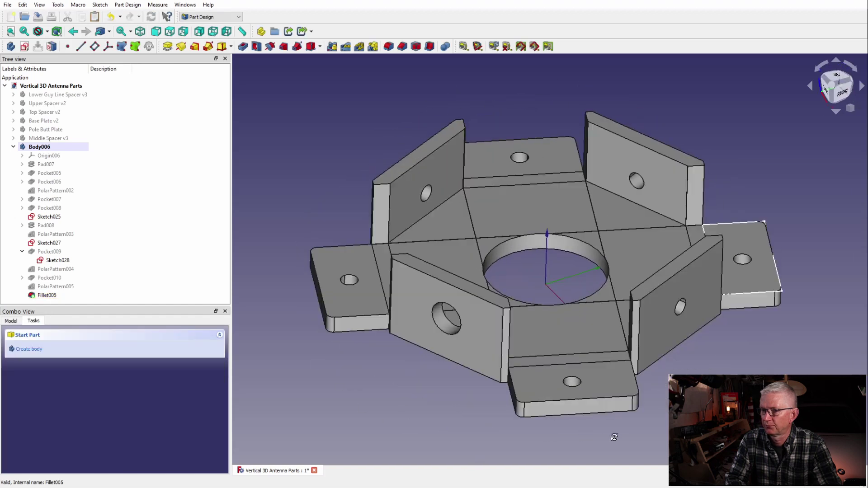